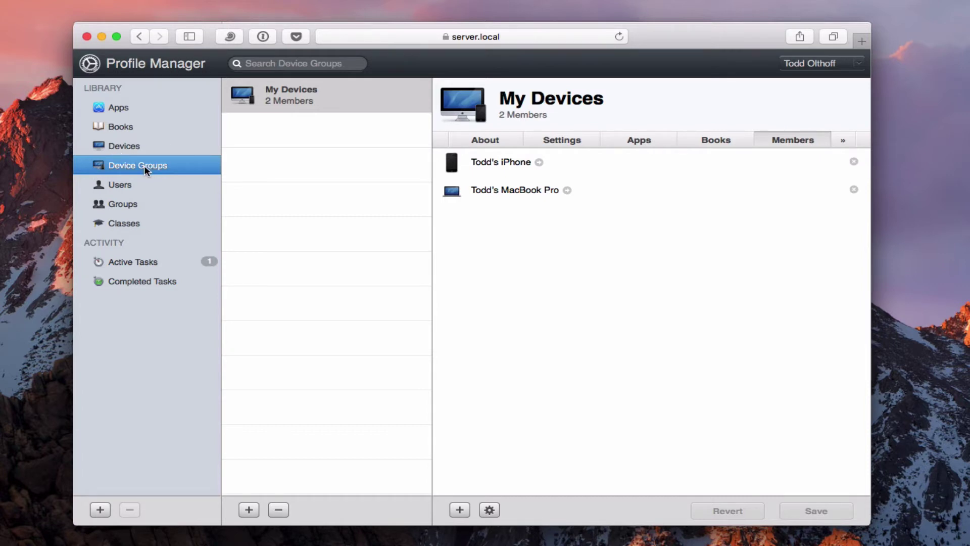
- Open Settings for My Devices for editing from the group's settings and scroll through its payload list
click(558, 139)
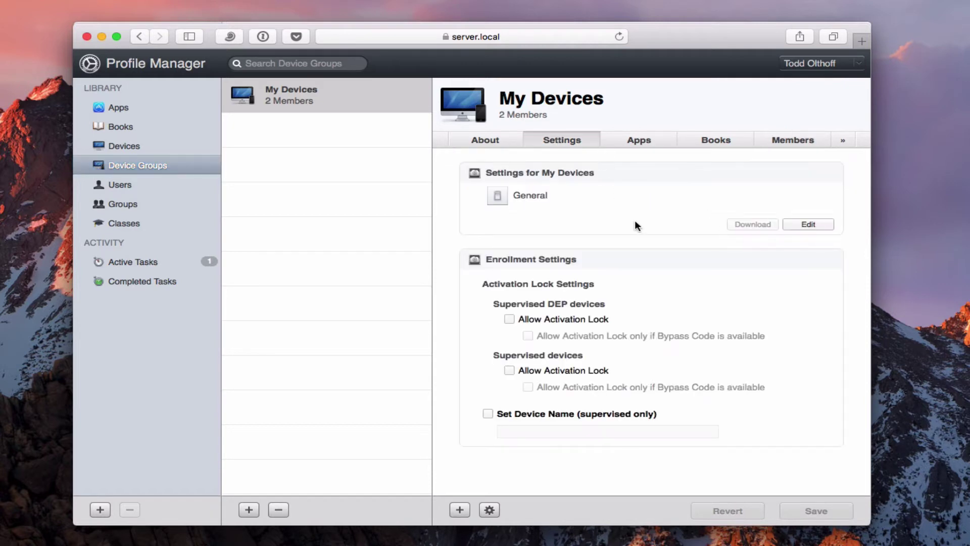
click(802, 226)
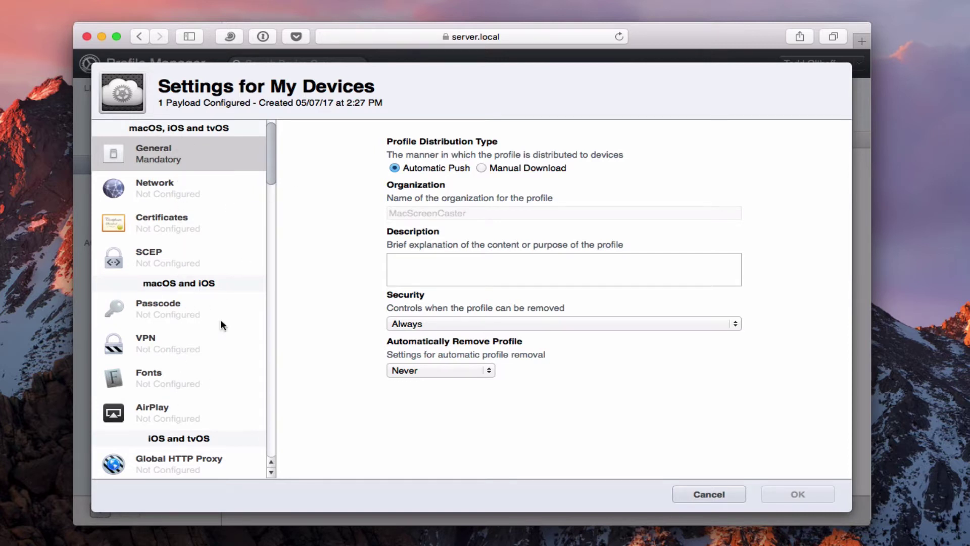
drag(271, 168, 263, 444)
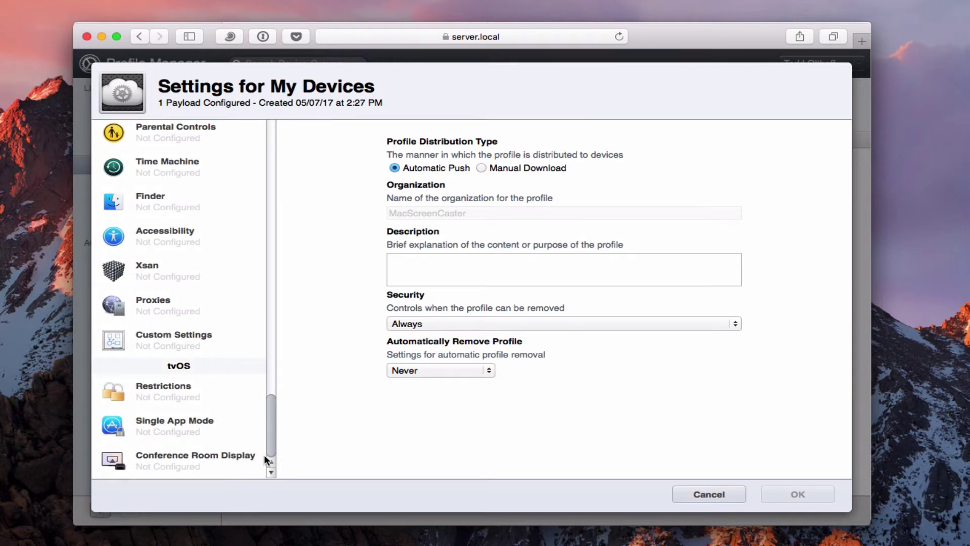
drag(264, 454, 275, 143)
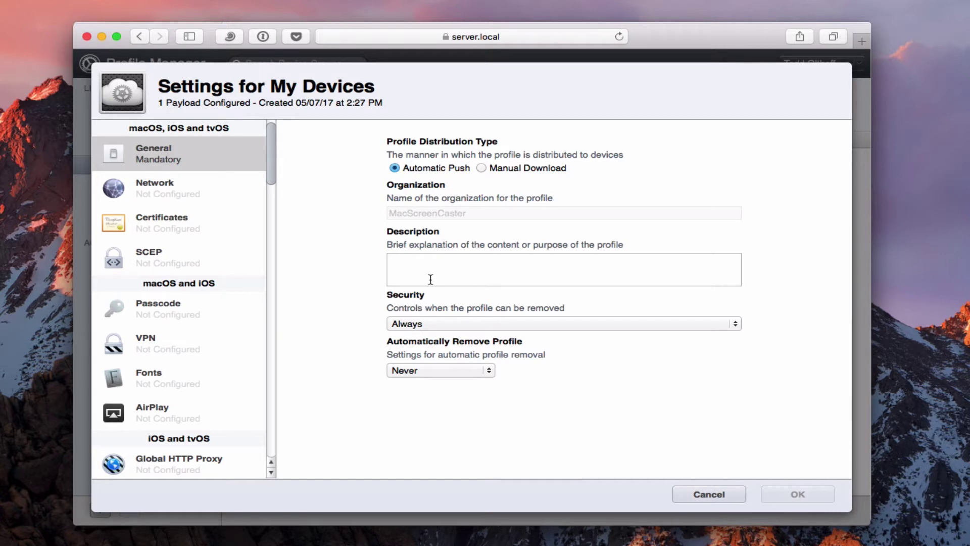
- Add a Wi-Fi Network payload and a Certificates payload to the profile
click(168, 191)
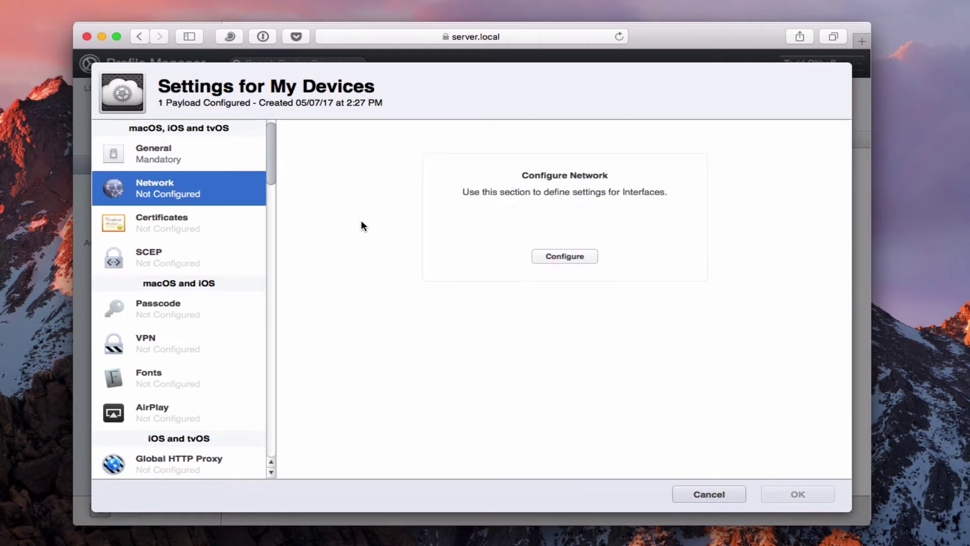
click(565, 257)
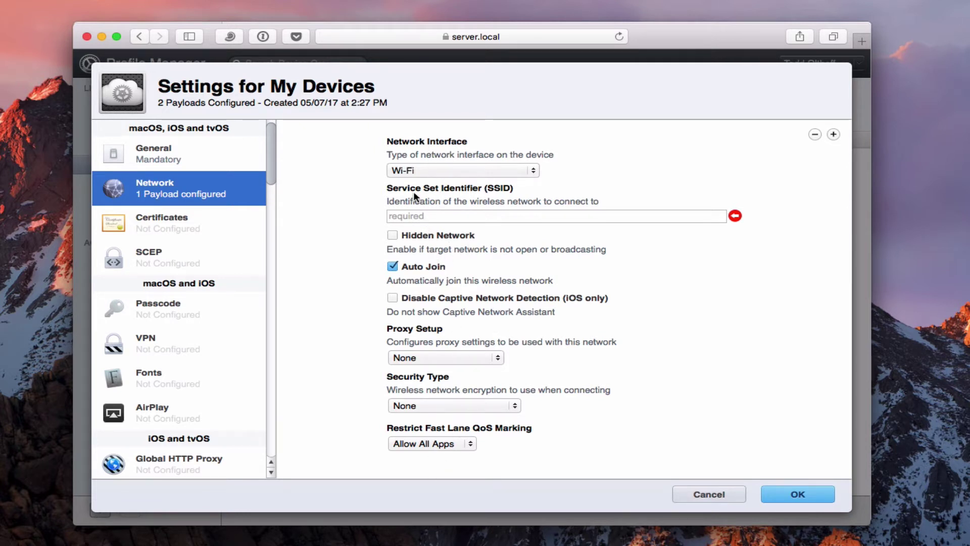
click(162, 229)
click(557, 263)
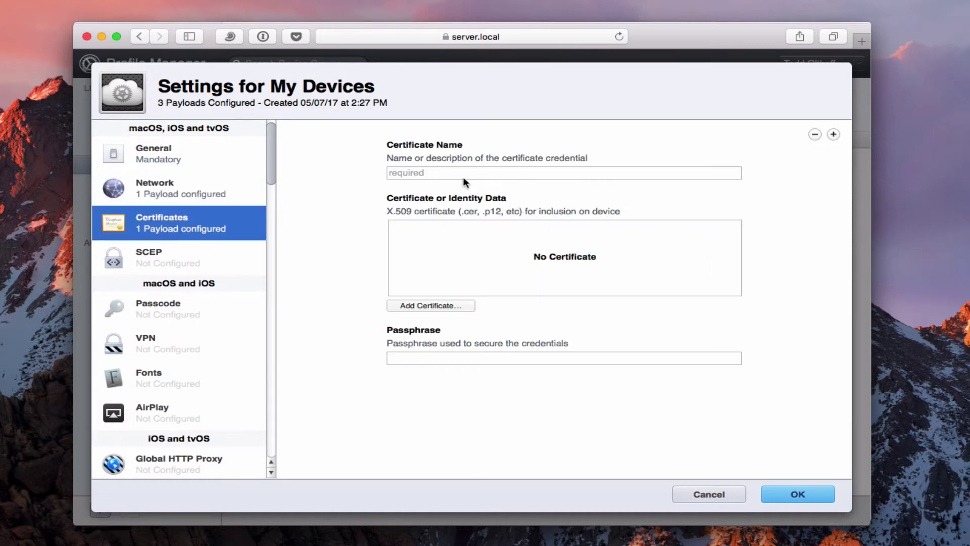
- Add SCEP and Passcode policy payloads, bringing the profile to 5 payloads
click(150, 259)
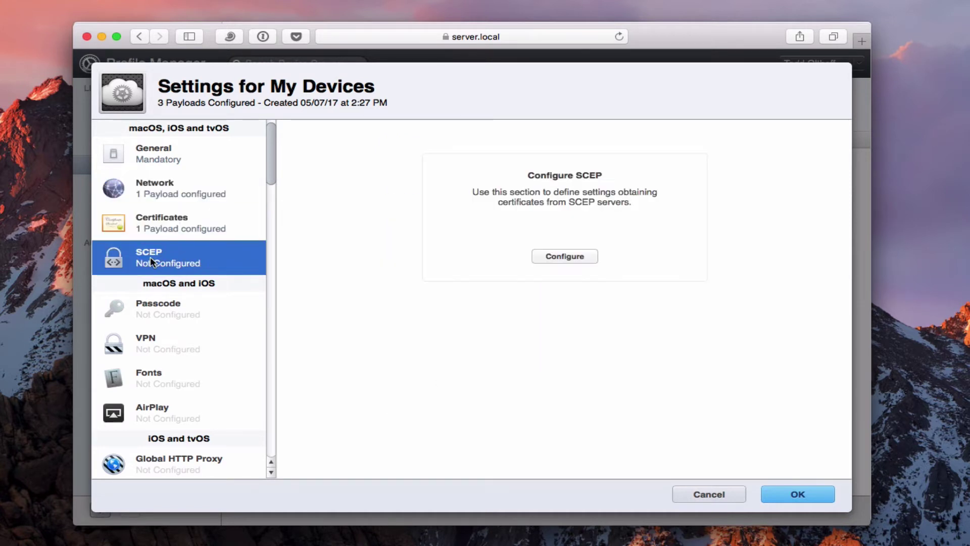
click(563, 259)
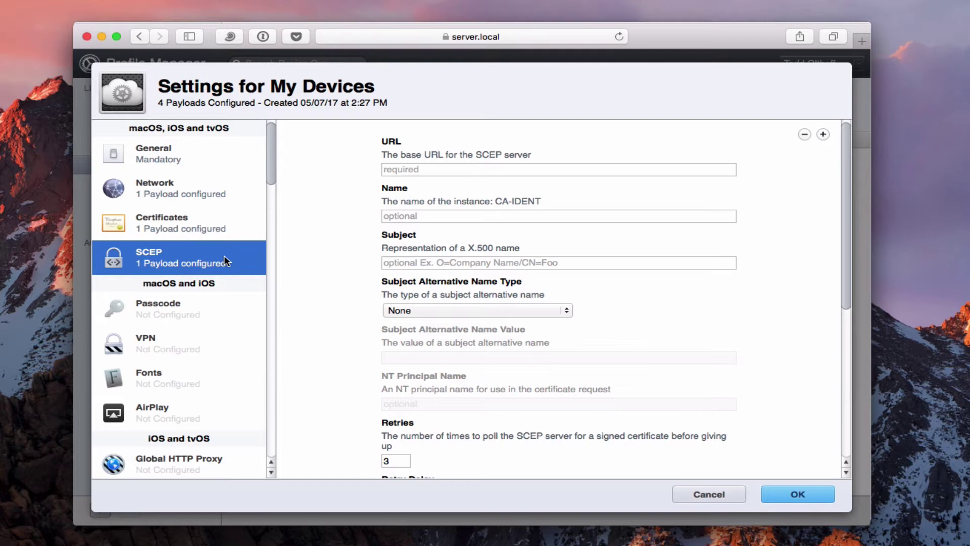
click(171, 302)
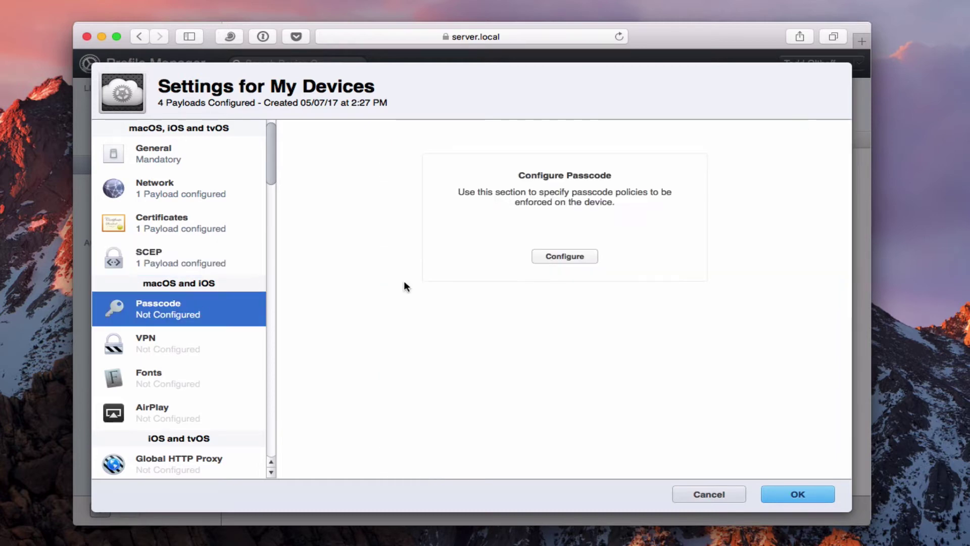
click(565, 256)
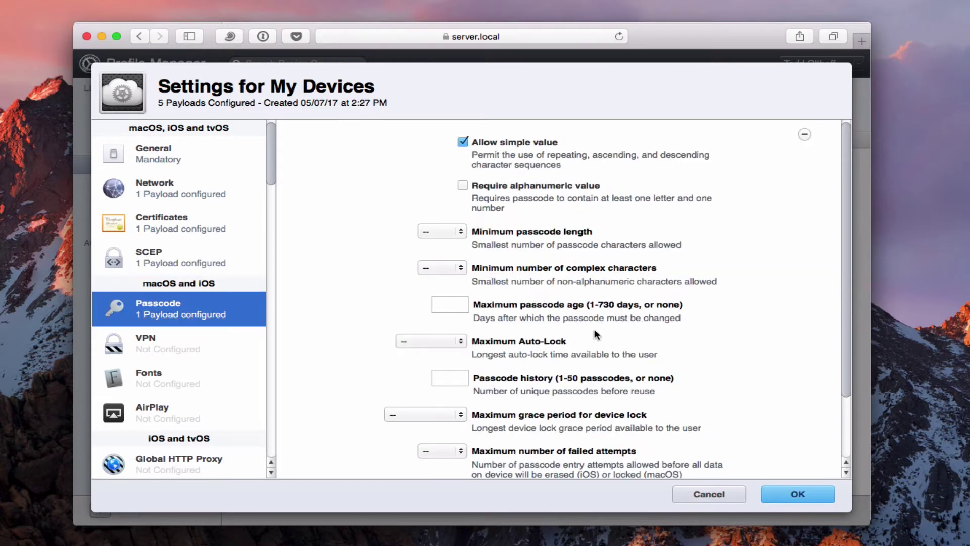
scroll(581, 329, down, 2)
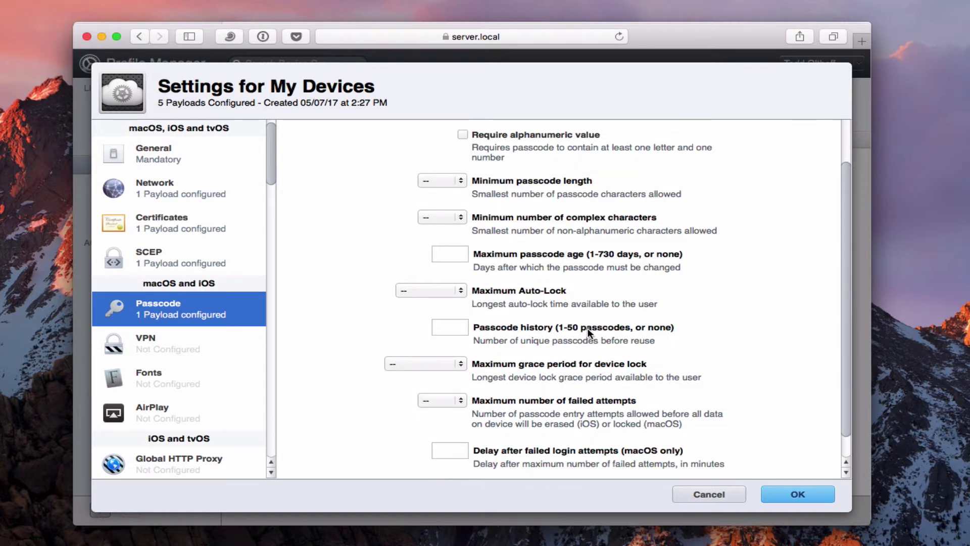
scroll(588, 332, down, 1)
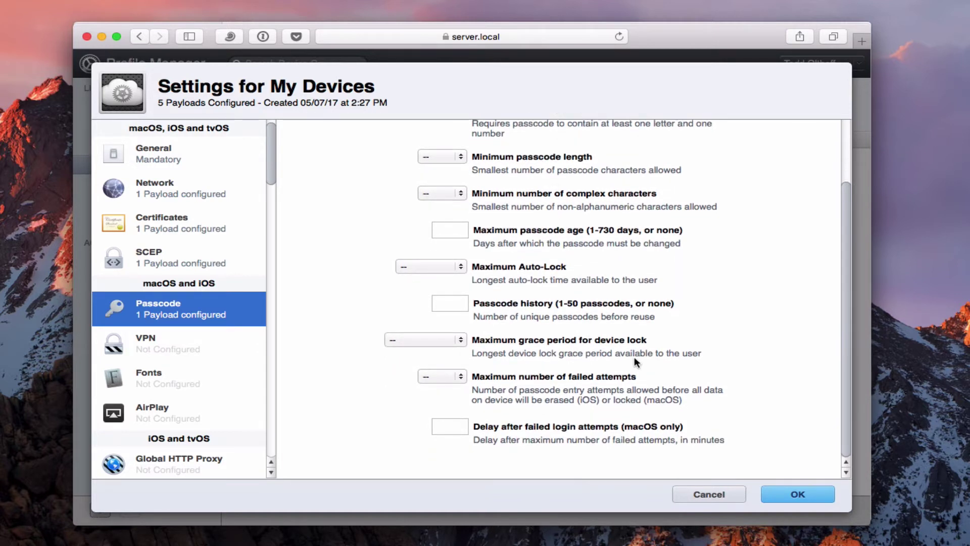
scroll(601, 365, up, 3)
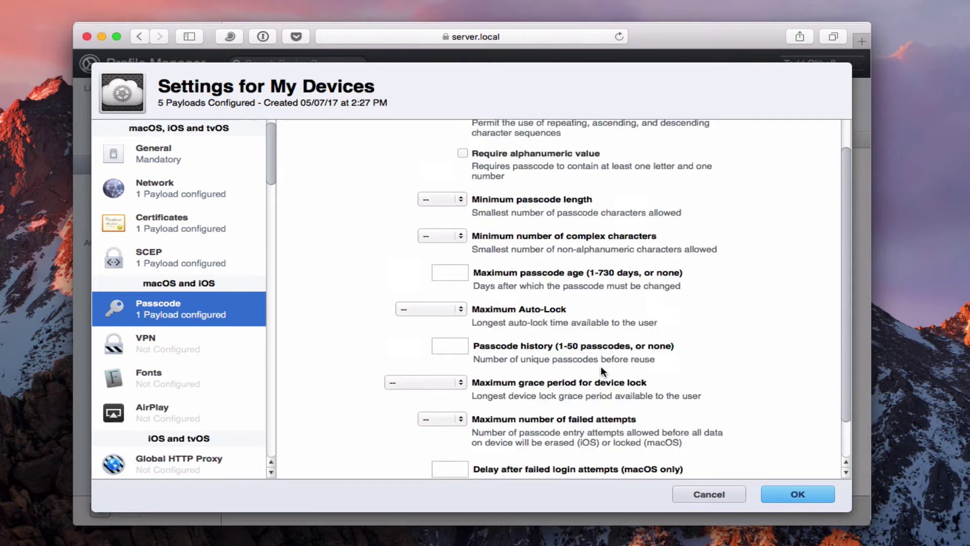
- Add a VPN payload and a Fonts payload, leaving the font file not uploaded
click(182, 351)
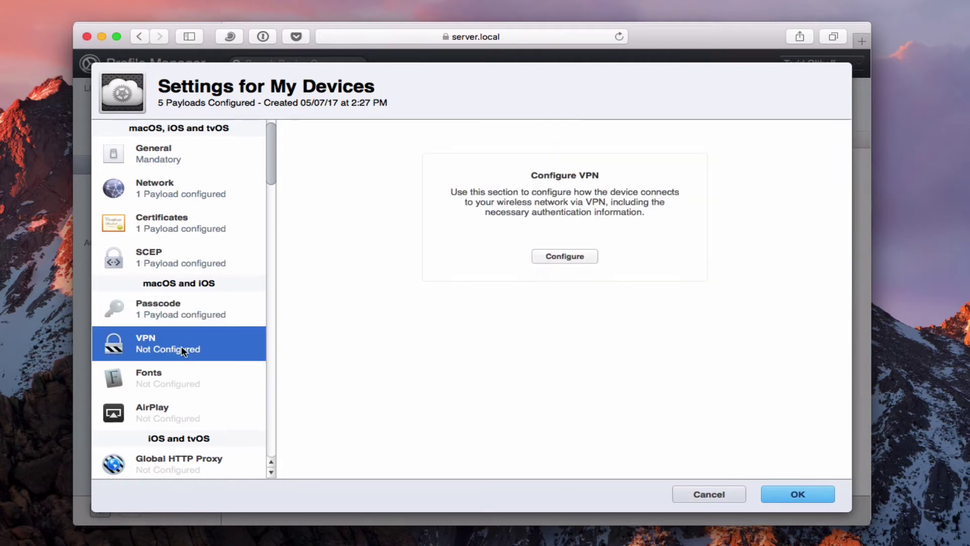
click(565, 259)
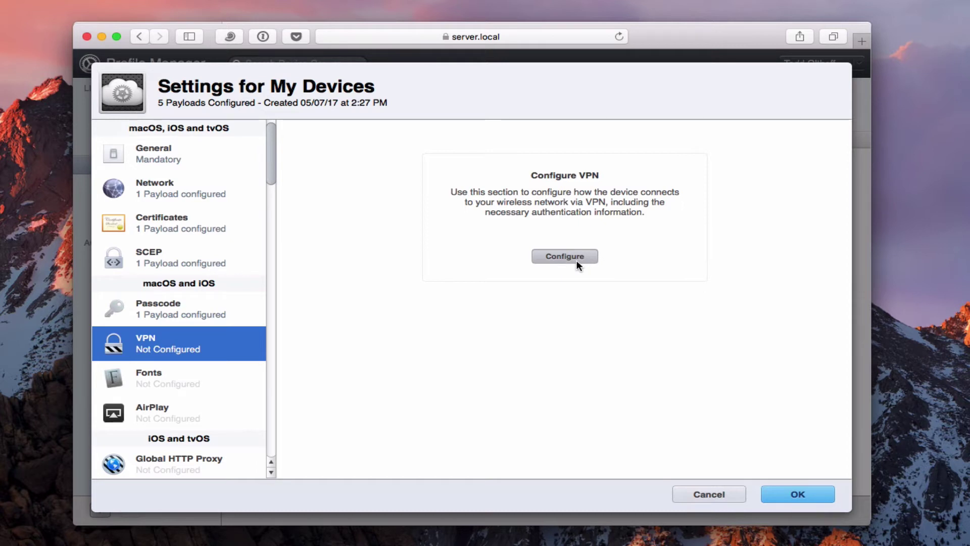
click(576, 261)
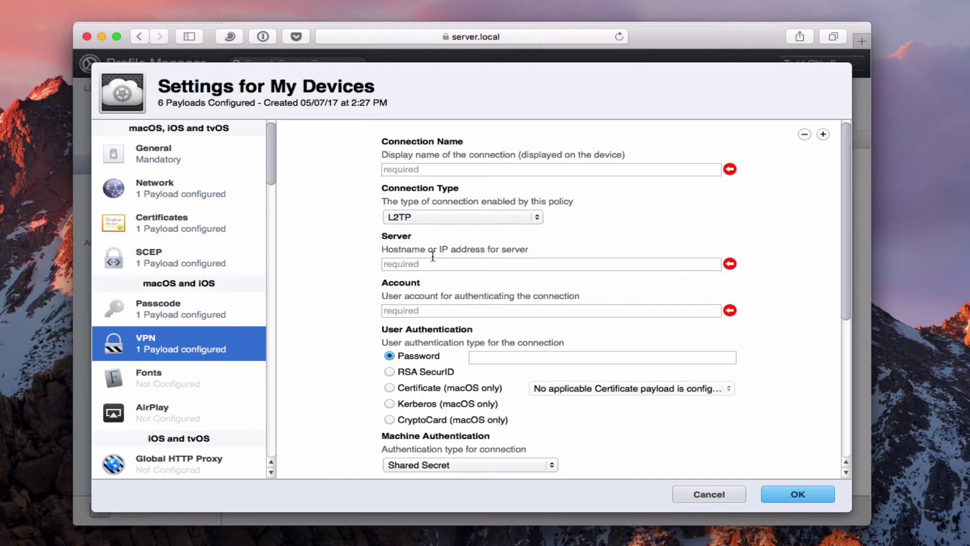
scroll(461, 326, down, 5)
scroll(460, 326, up, 5)
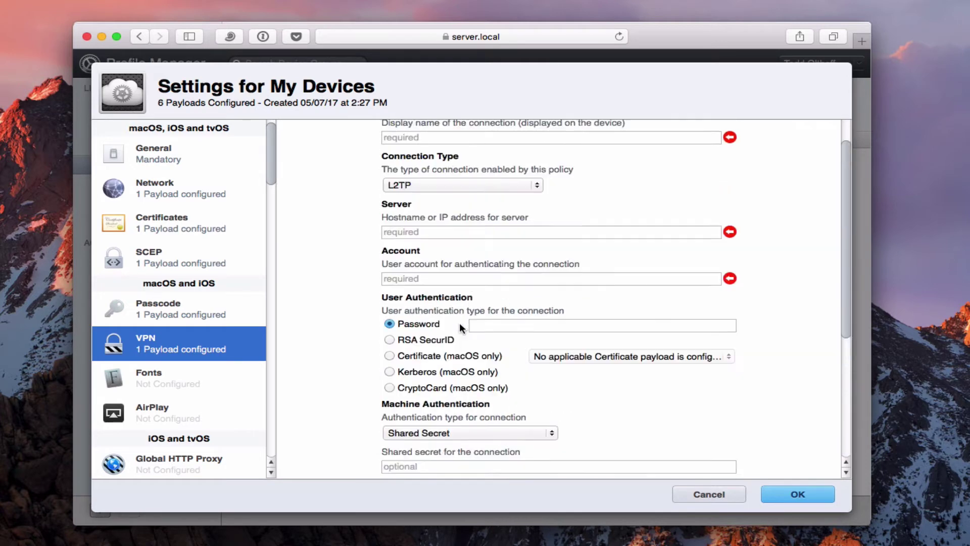
click(162, 374)
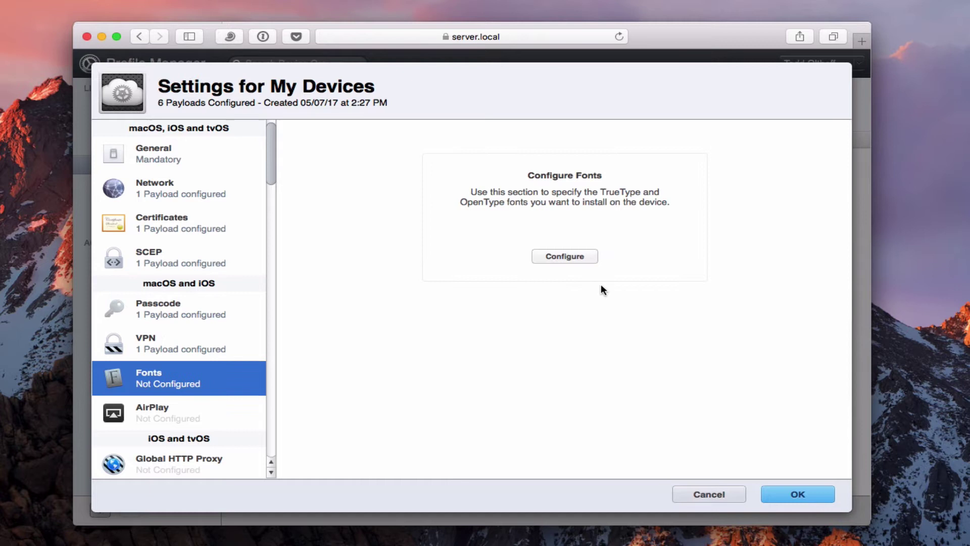
click(561, 255)
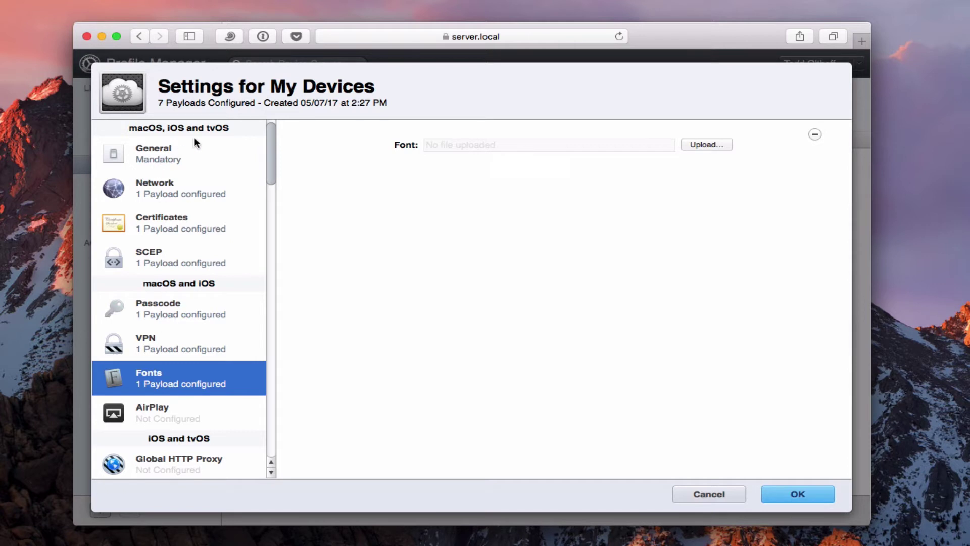
- Add AirPlay and Global HTTP Proxy payloads to the profile
click(157, 408)
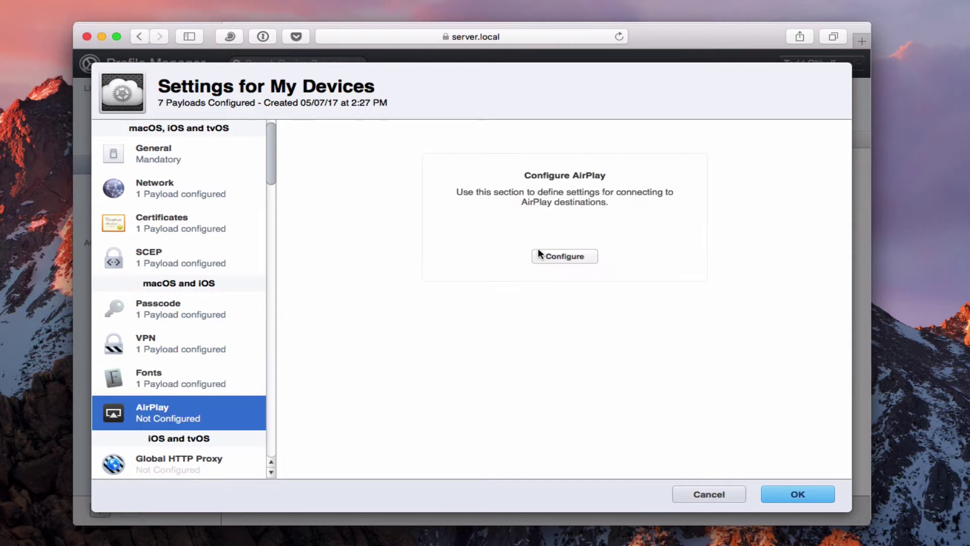
click(573, 258)
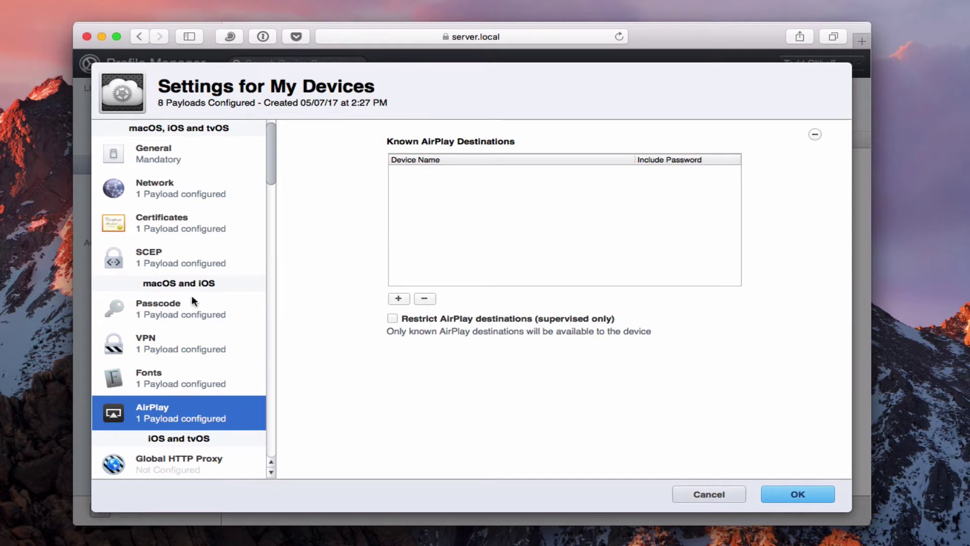
scroll(192, 298, down, 10)
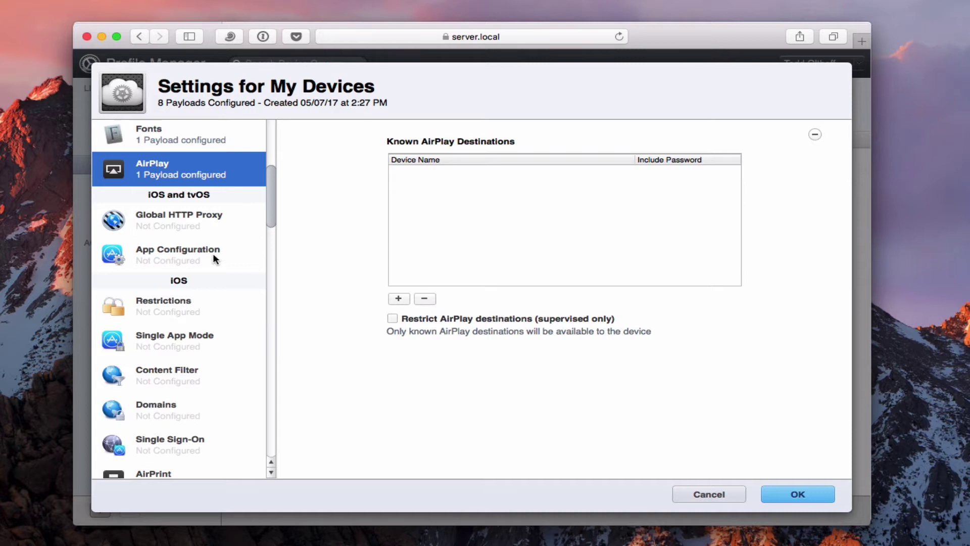
click(182, 215)
click(553, 256)
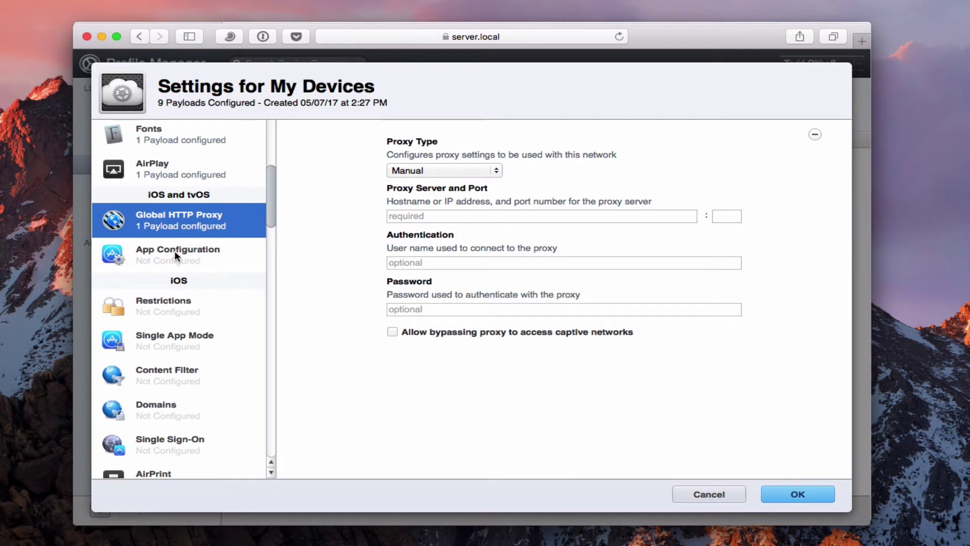
- Add an App Configuration payload, reaching 10 payloads
click(230, 259)
click(571, 258)
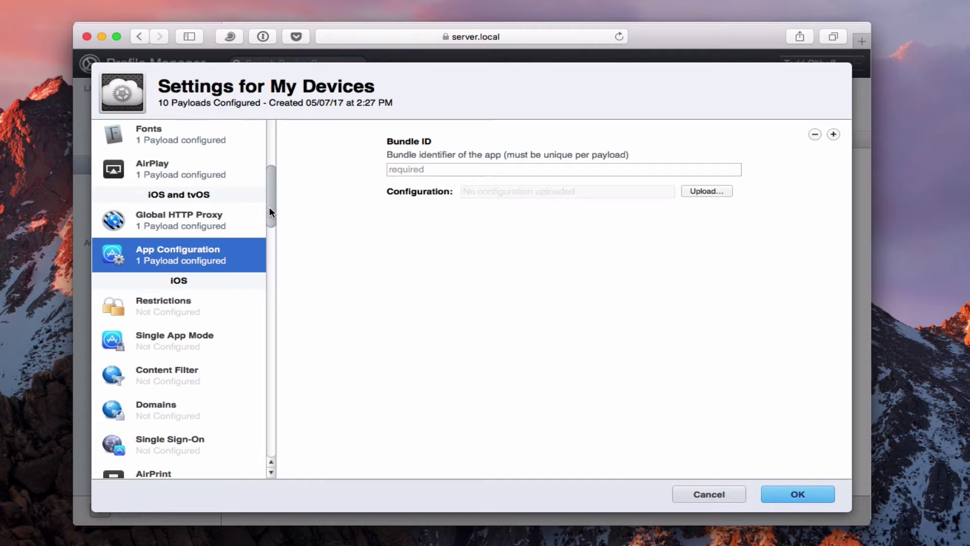
drag(271, 210, 271, 232)
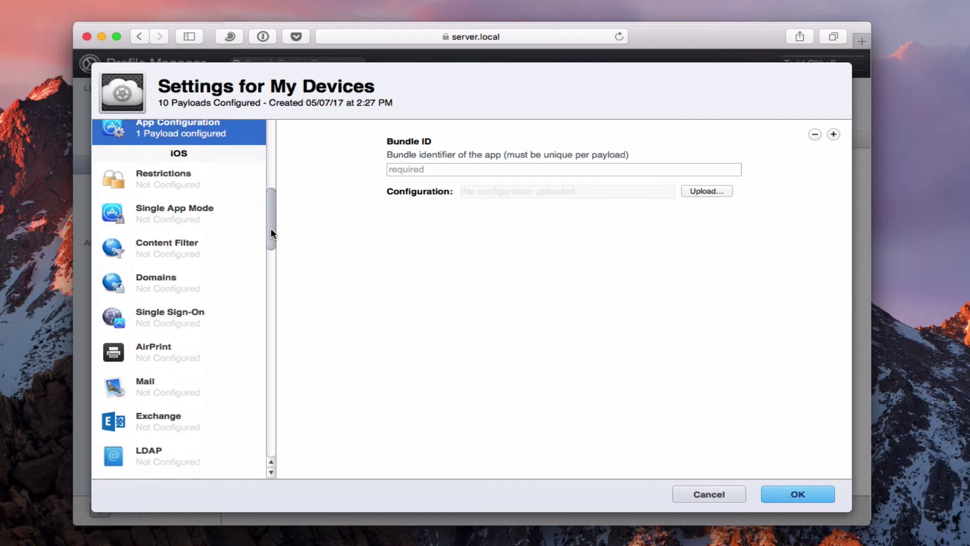
click(178, 184)
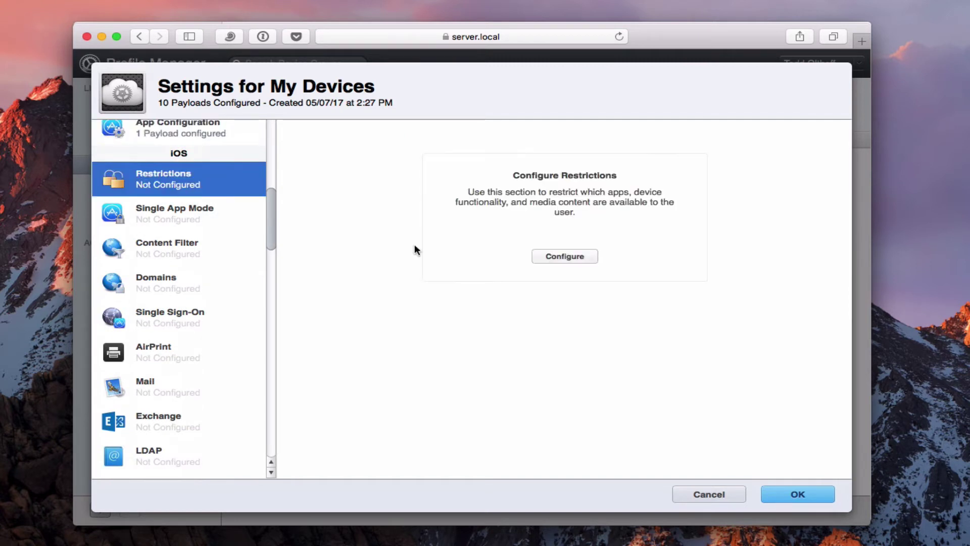
click(577, 258)
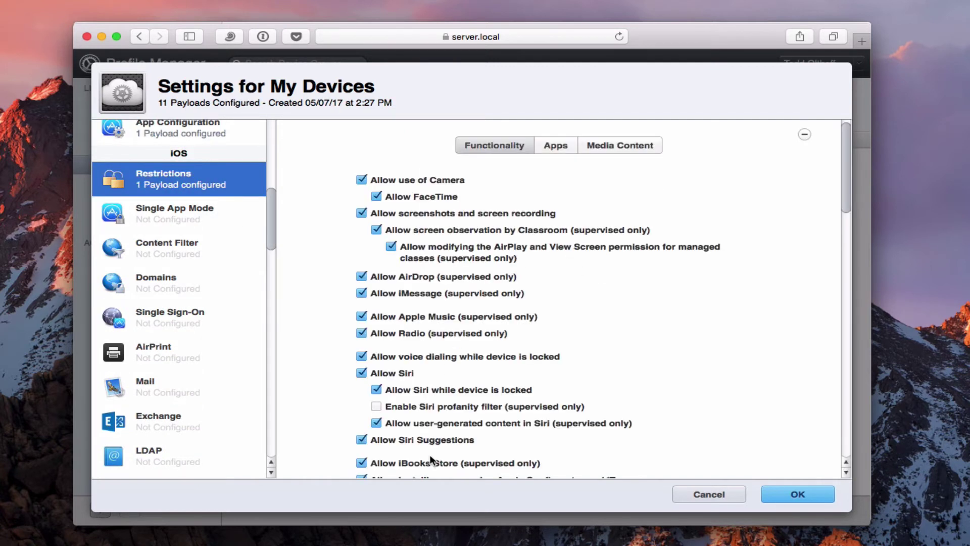
click(559, 147)
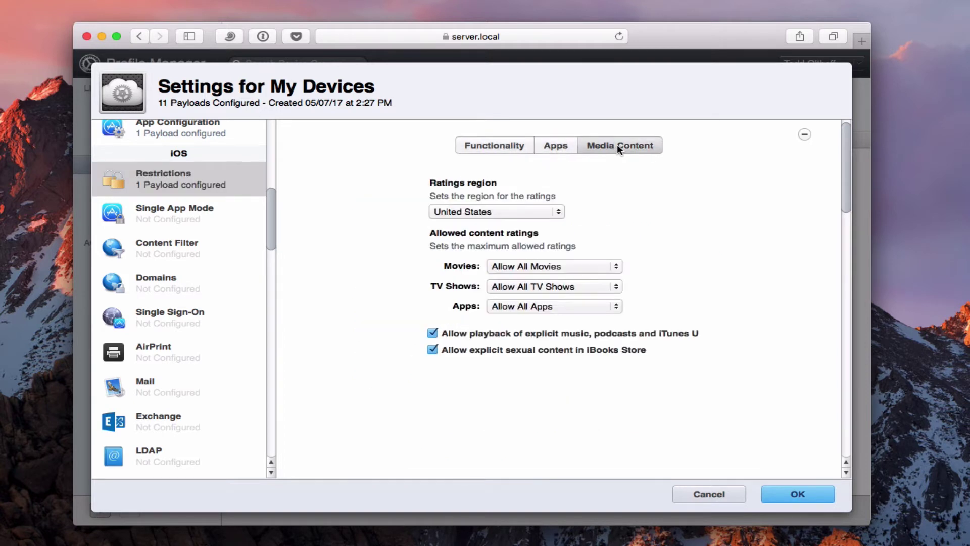
click(616, 266)
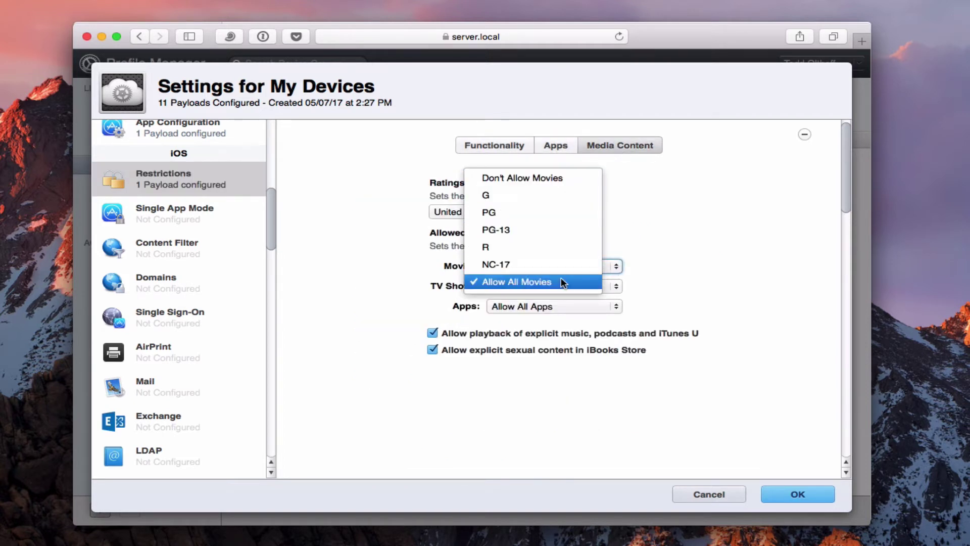
click(680, 241)
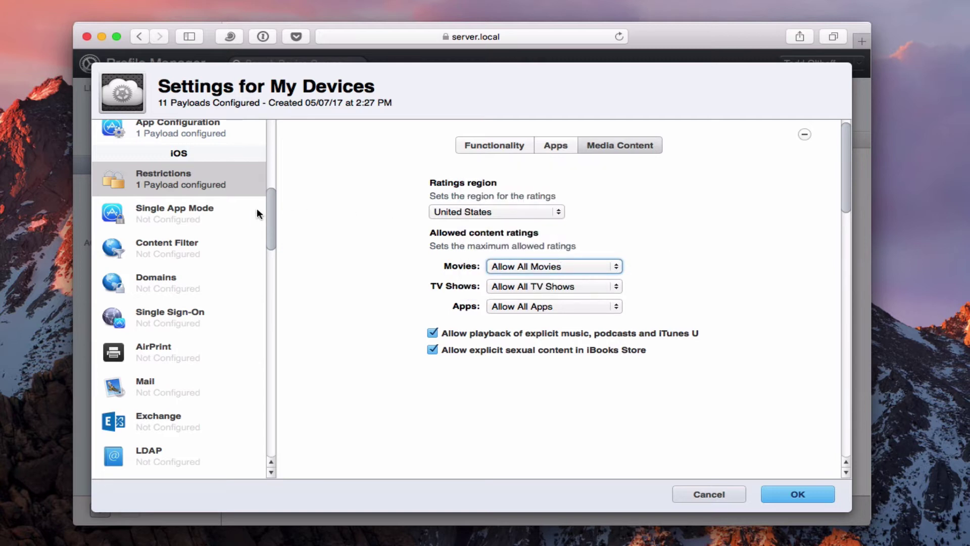
click(190, 216)
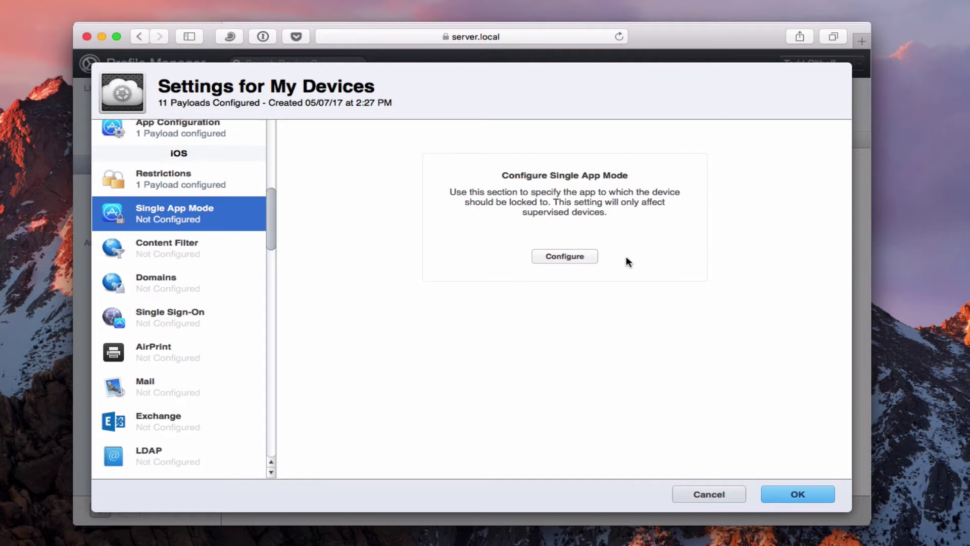
- Add a Single App Mode payload with Lock To App set to 1Password
click(566, 257)
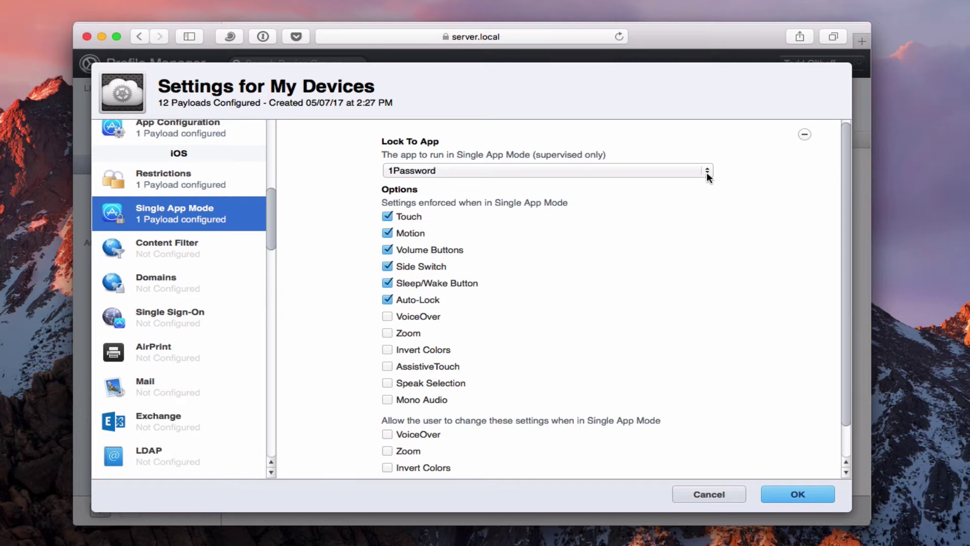
click(707, 172)
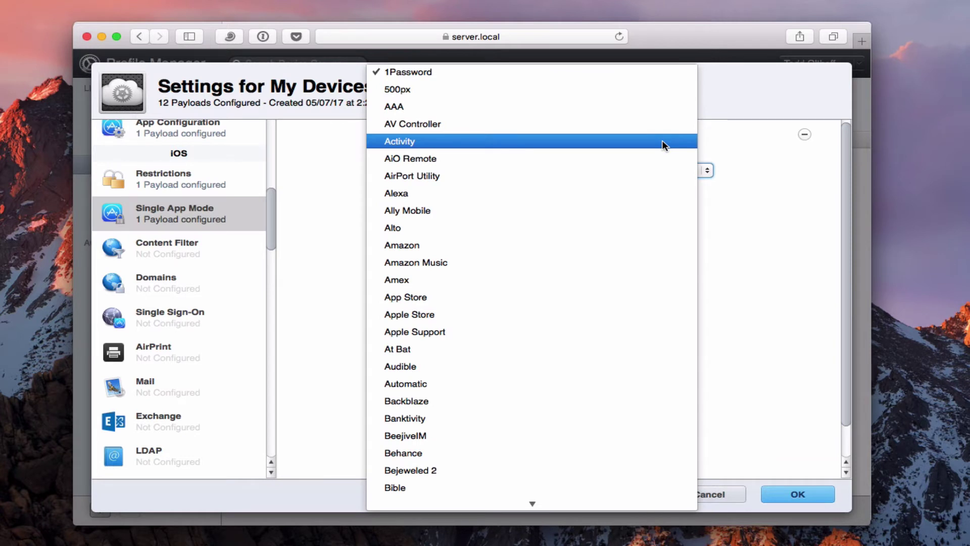
click(745, 183)
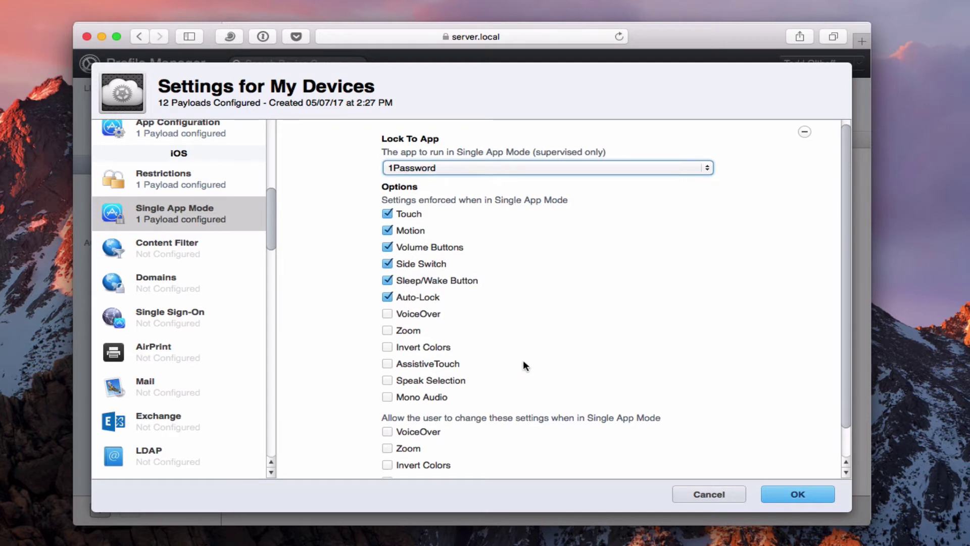
scroll(523, 359, down, 2)
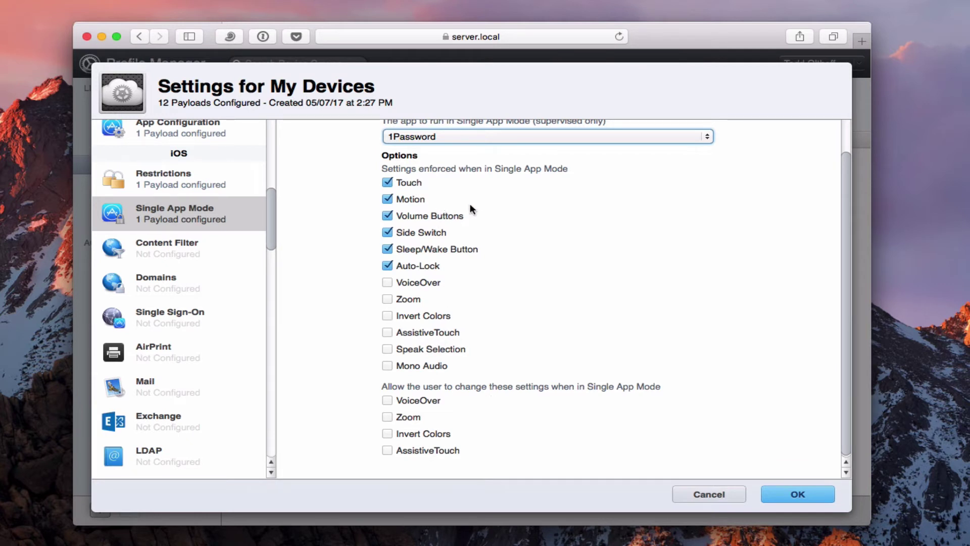
scroll(608, 335, up, 2)
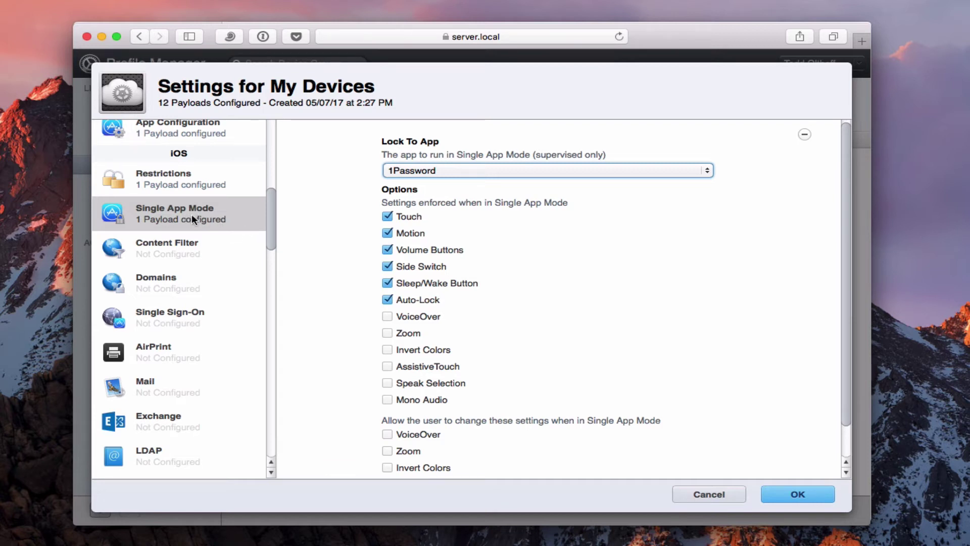
click(162, 250)
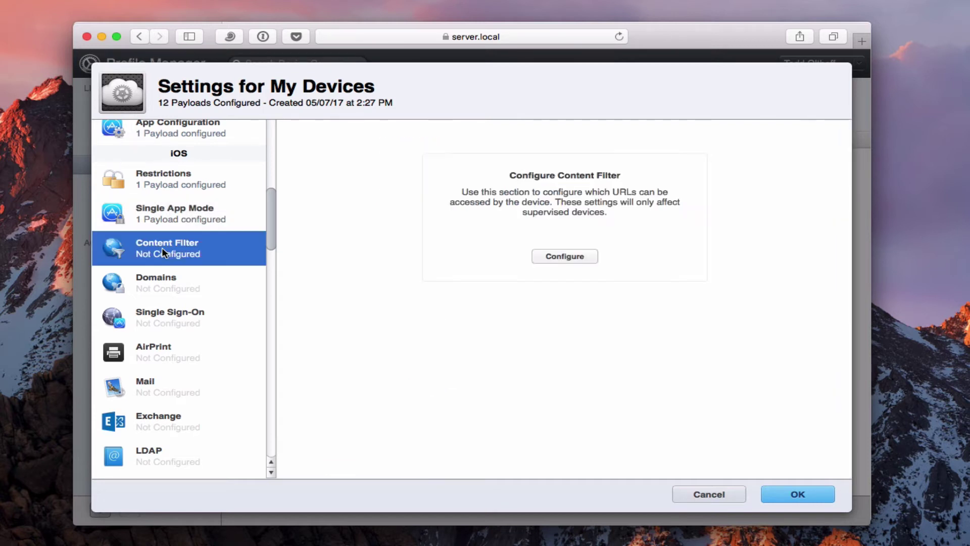
- Add a Content Filter payload with Filter Type 'Built-in: Specific Websites Only'
click(563, 257)
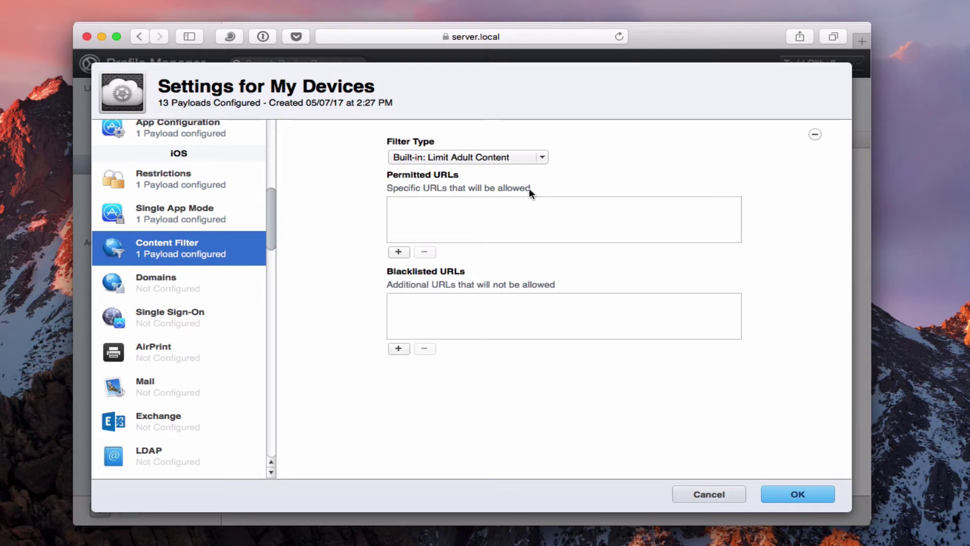
click(542, 158)
click(465, 157)
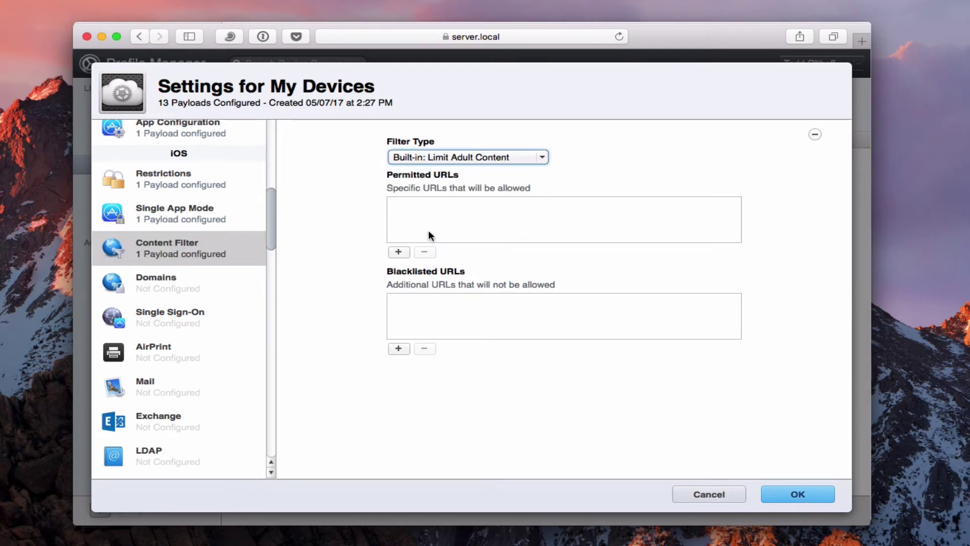
click(544, 157)
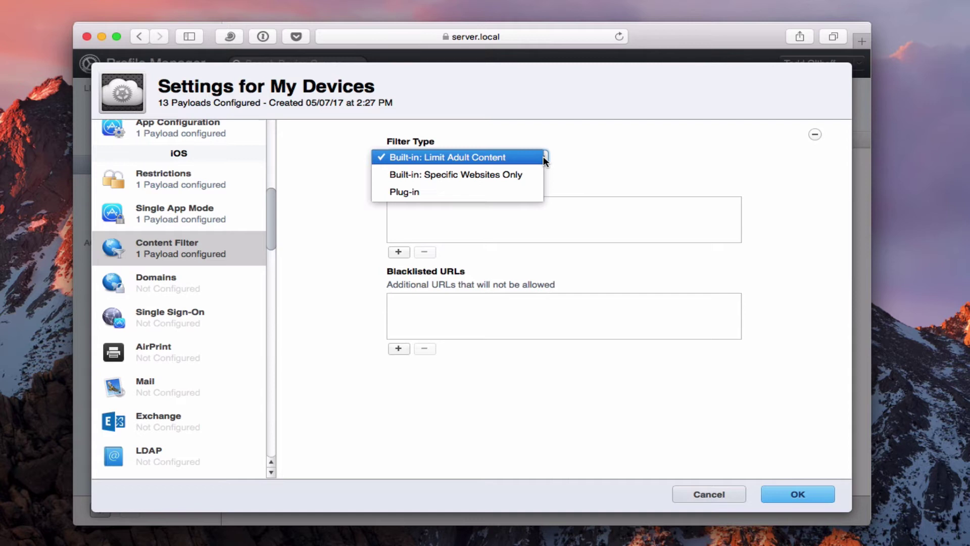
click(538, 183)
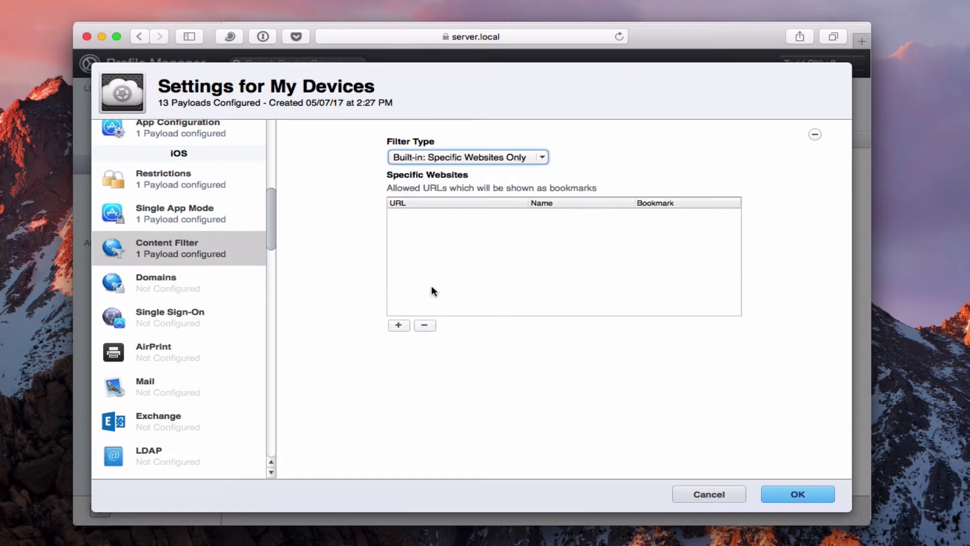
click(542, 157)
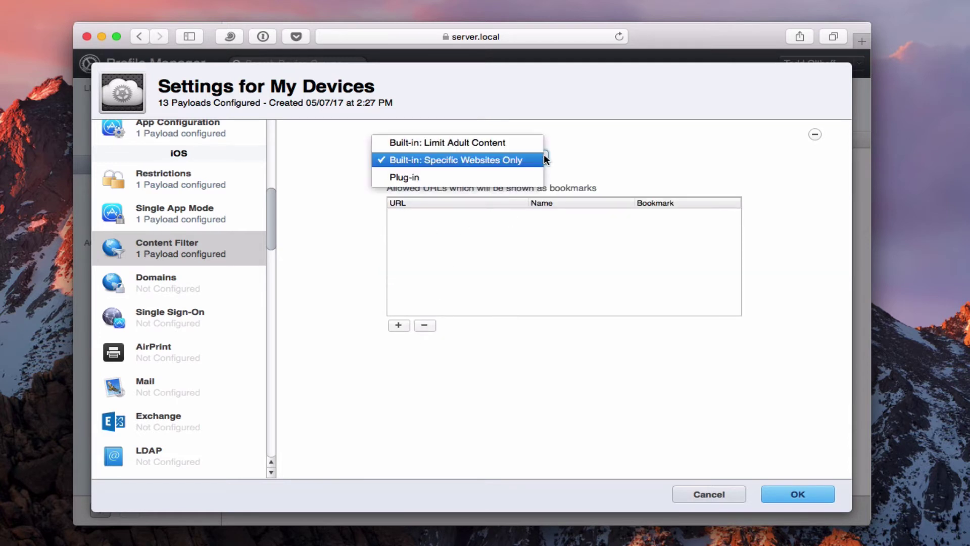
click(605, 157)
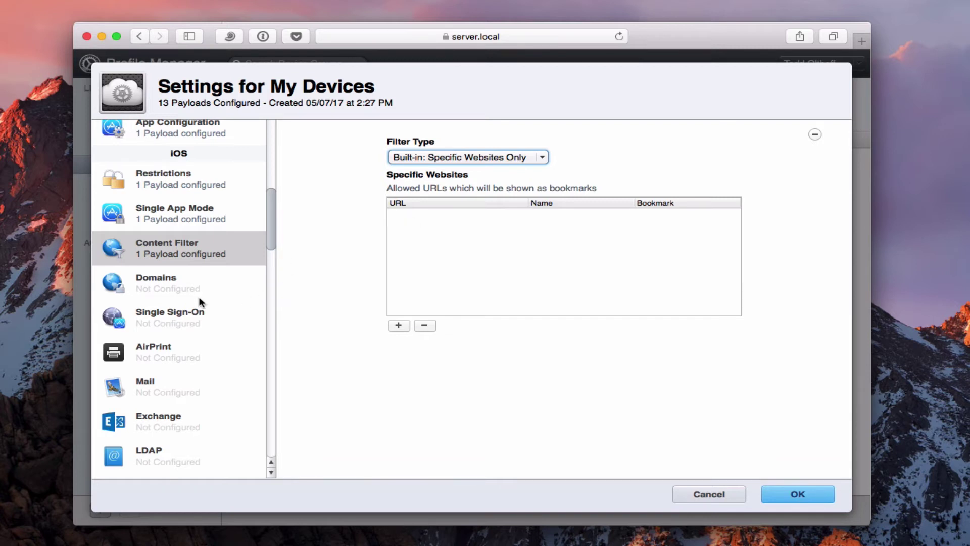
- Add Domains and Single Sign-On Kerberos payloads, leaving the renewal certificate unchanged
click(156, 287)
click(546, 258)
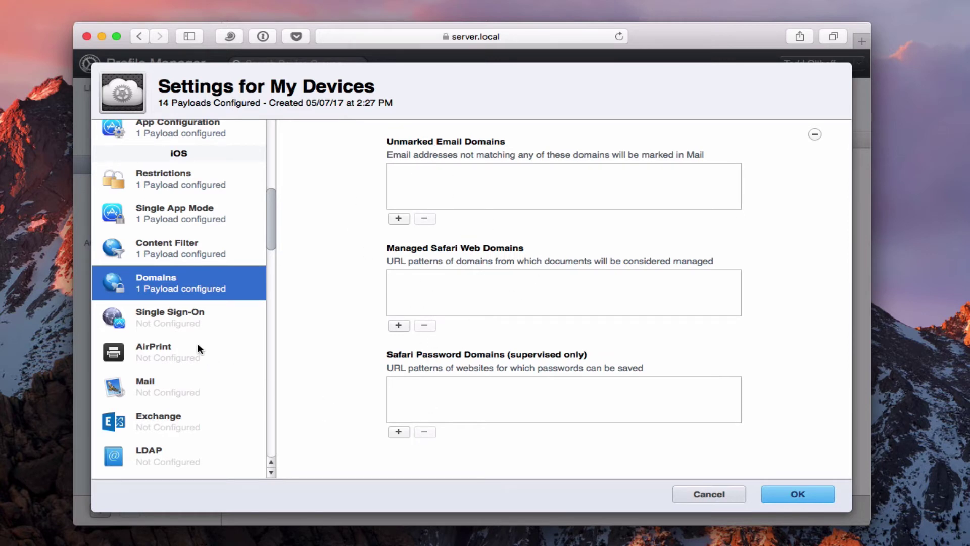
click(165, 314)
click(560, 256)
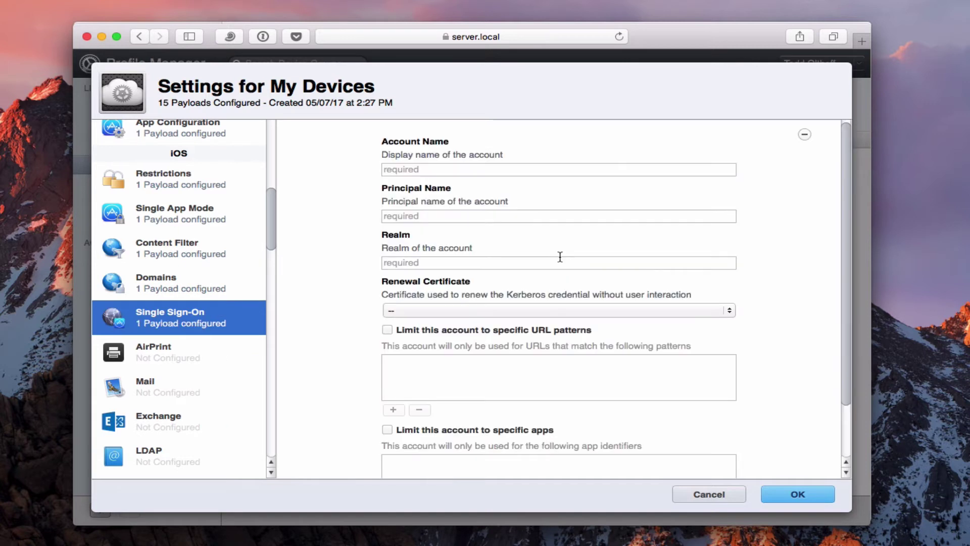
scroll(567, 342, down, 2)
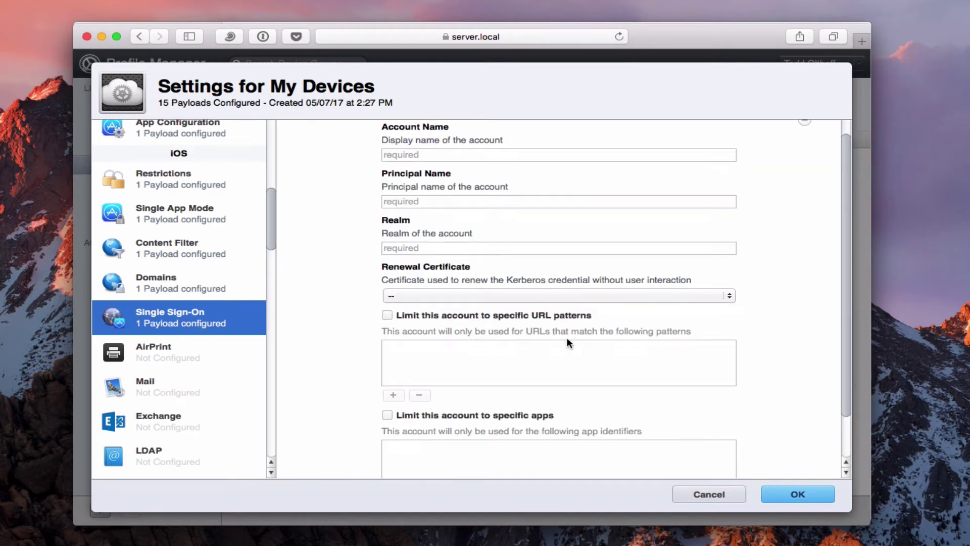
click(730, 295)
click(753, 287)
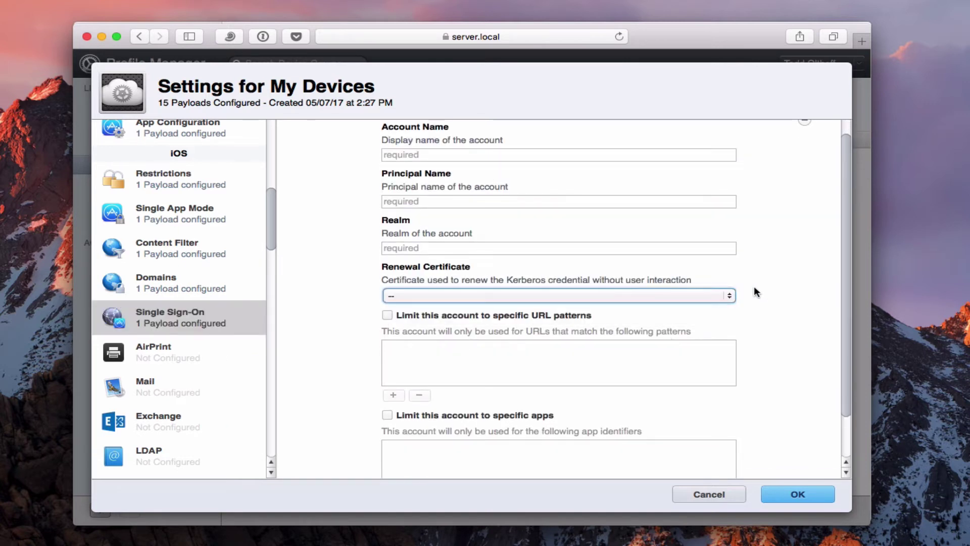
- Add an AirPrint payload with no printers in its list
click(182, 347)
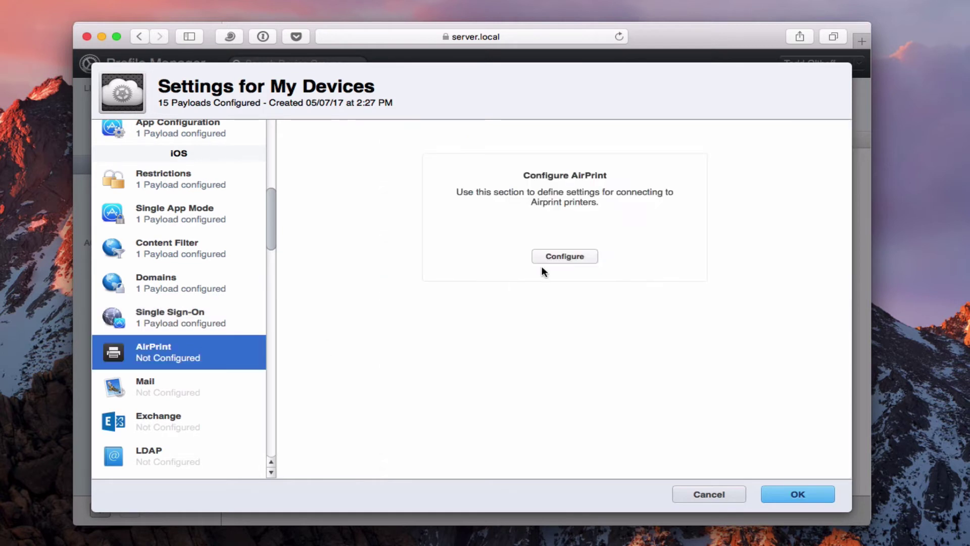
click(564, 256)
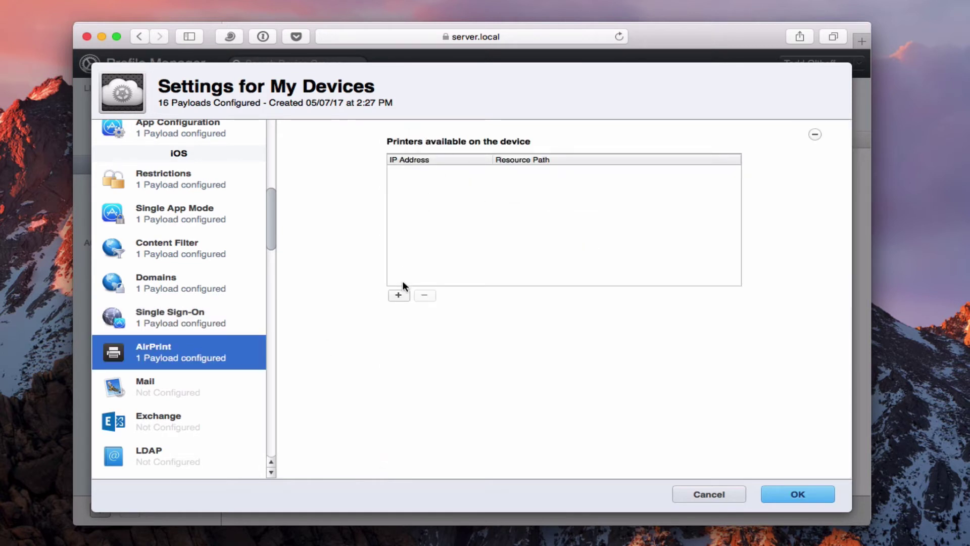
click(398, 297)
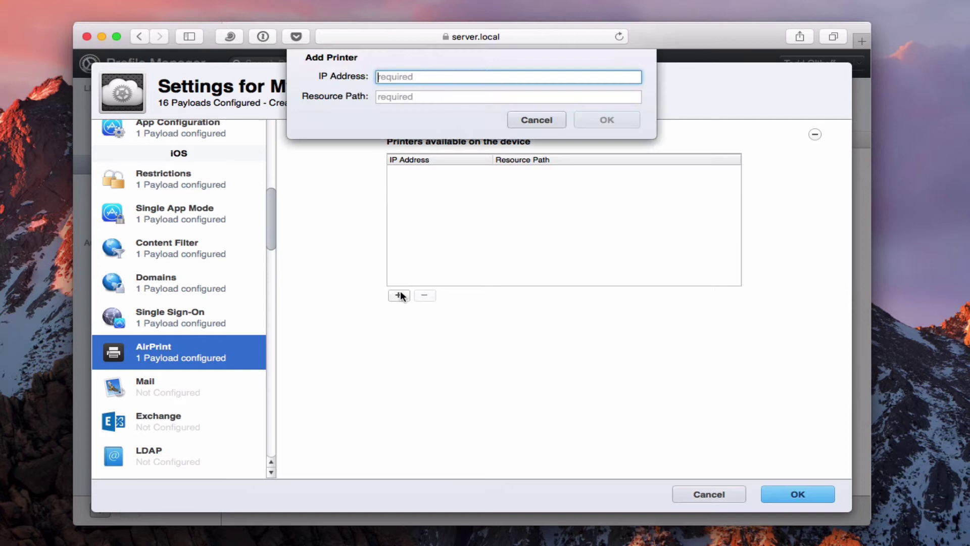
click(535, 130)
drag(272, 230, 270, 258)
- Add Exchange ActiveSync and LDAP account payloads, reaching 19 payloads
click(156, 216)
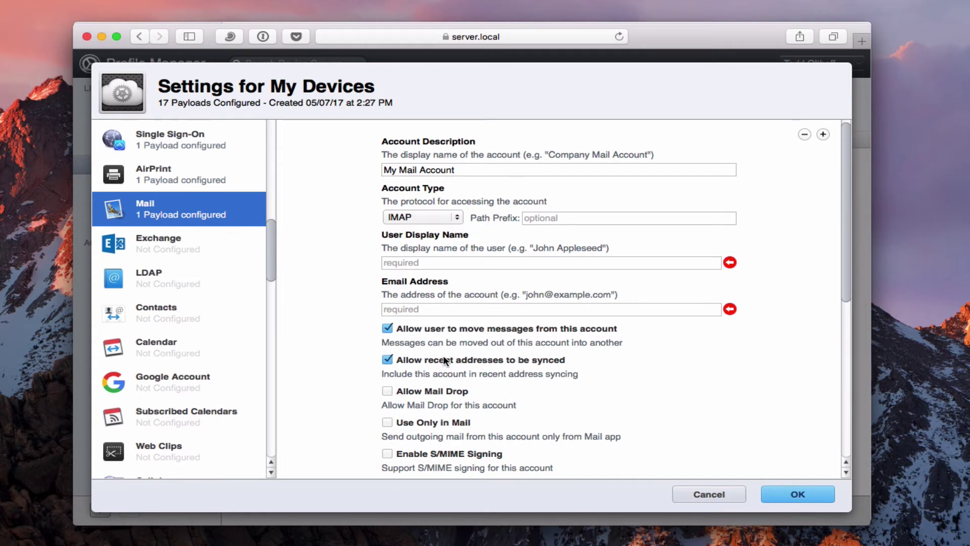
click(167, 245)
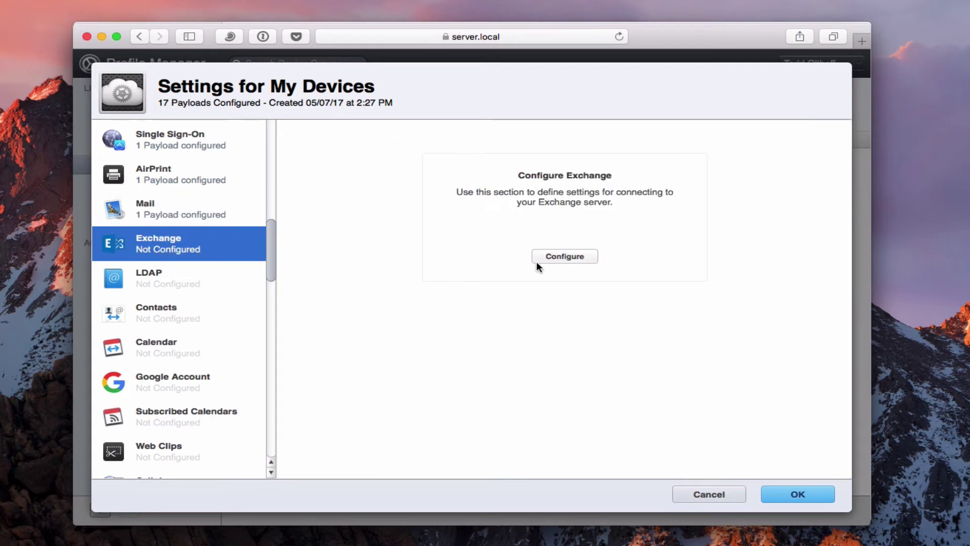
click(562, 257)
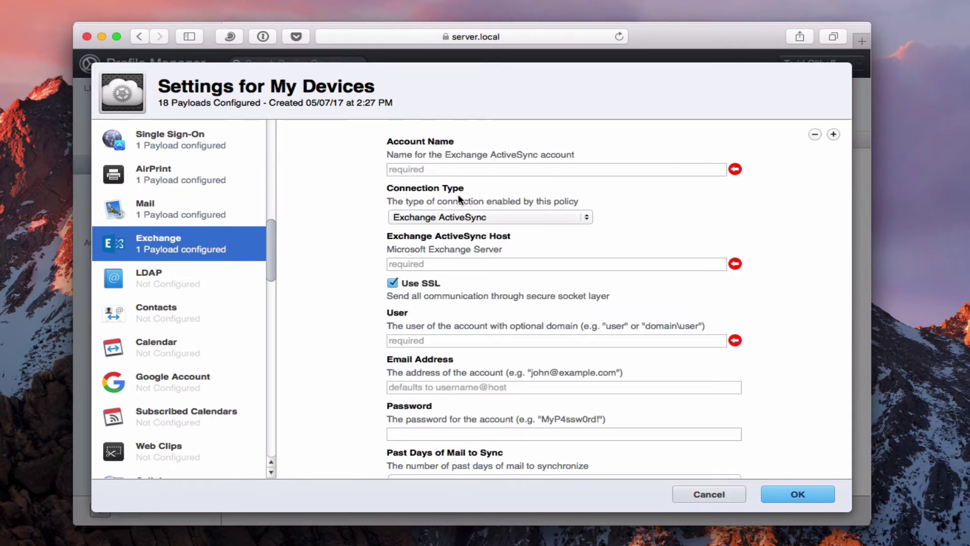
click(158, 279)
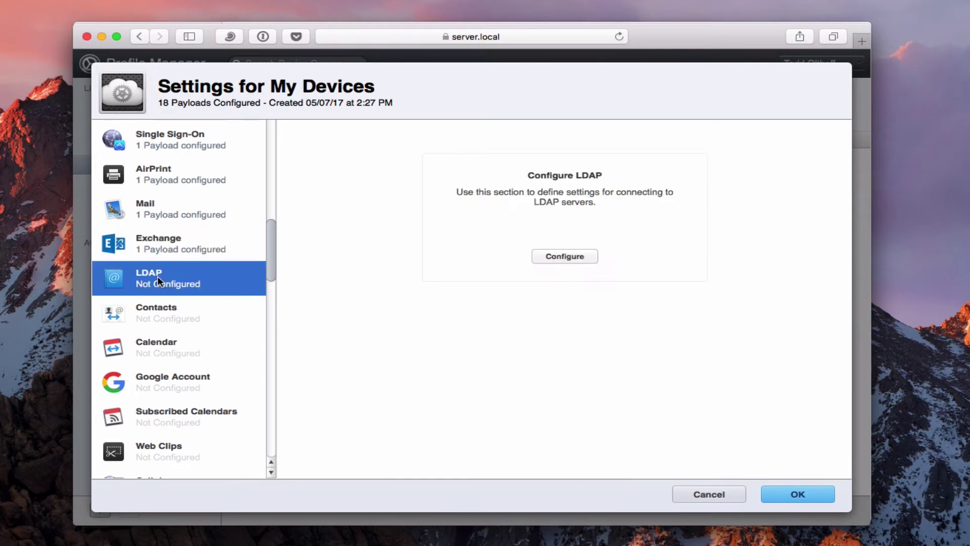
click(562, 254)
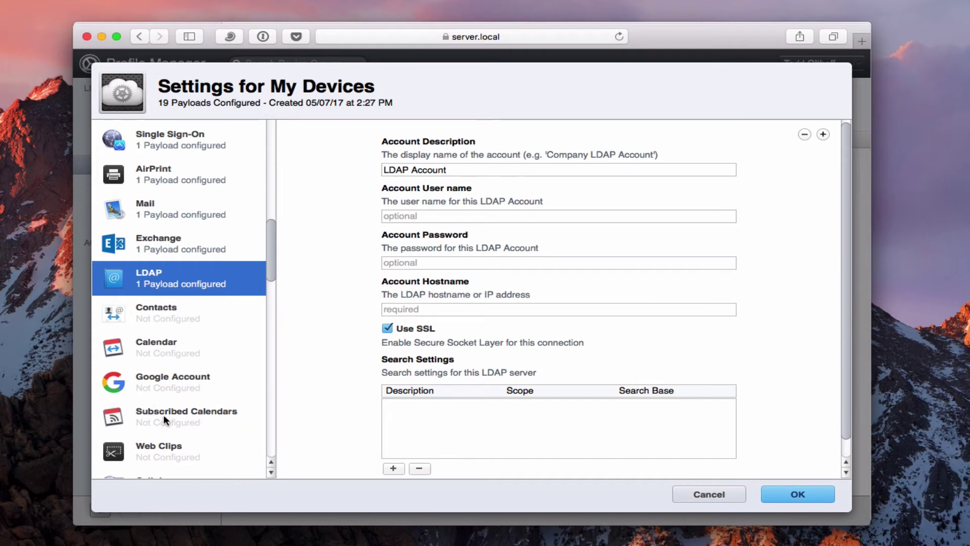
drag(272, 263, 265, 304)
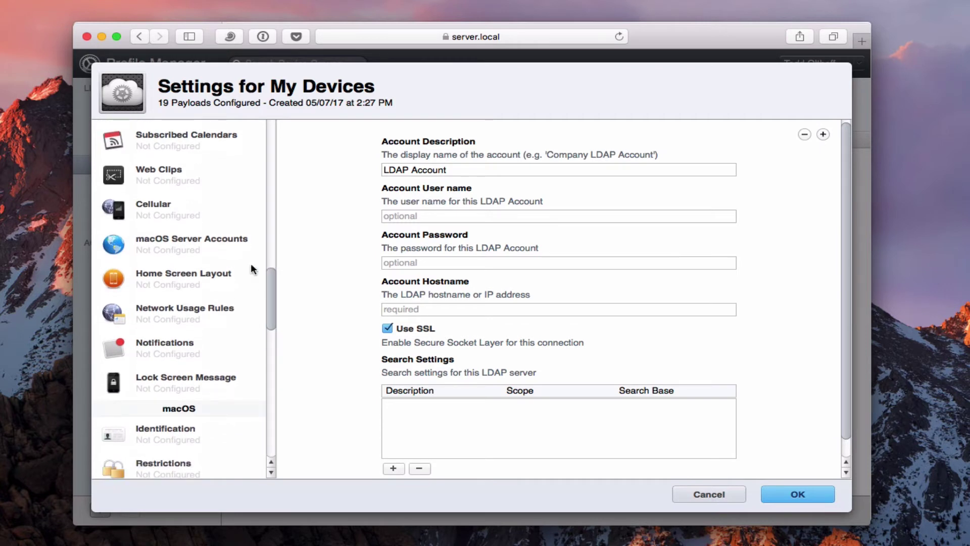
- Add Web Clip, Cellular APN and macOS Server Accounts payloads to the profile
click(147, 182)
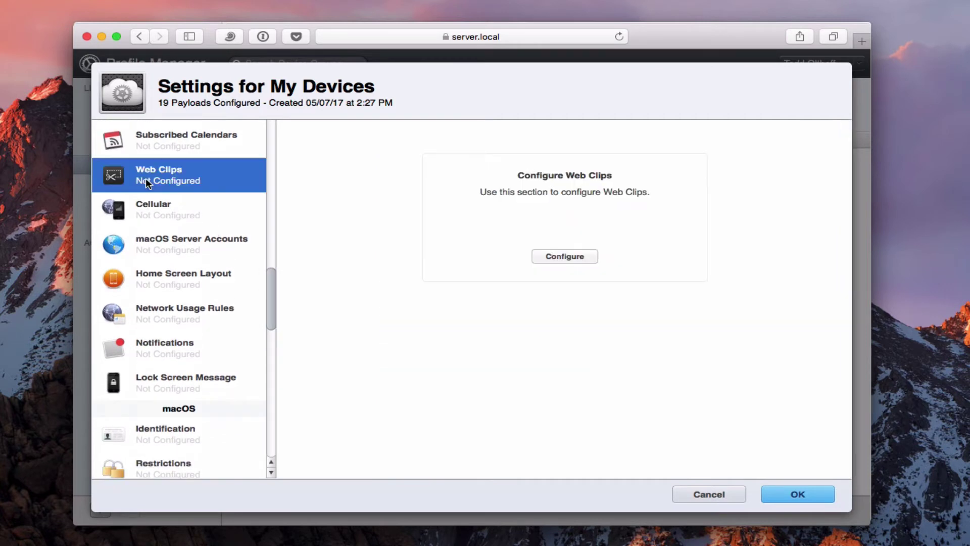
click(560, 255)
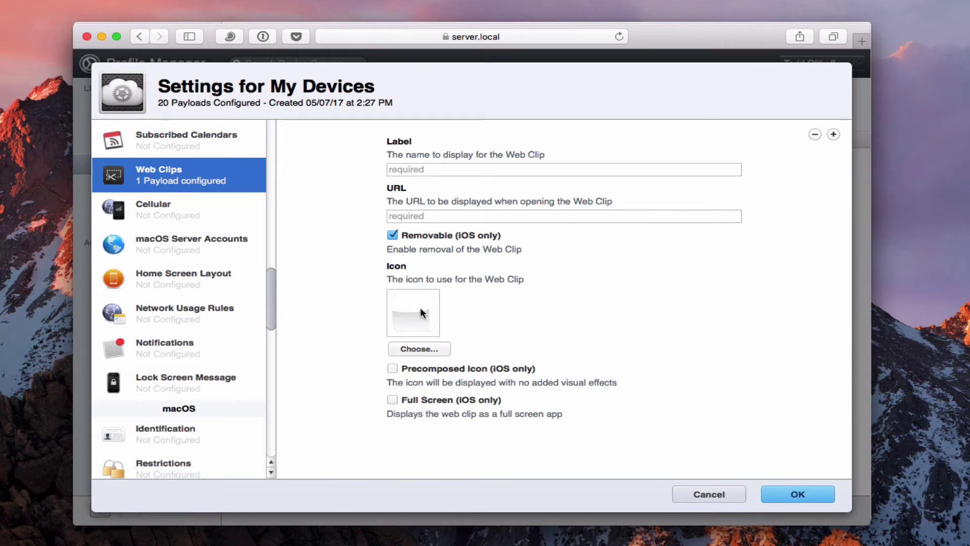
click(167, 213)
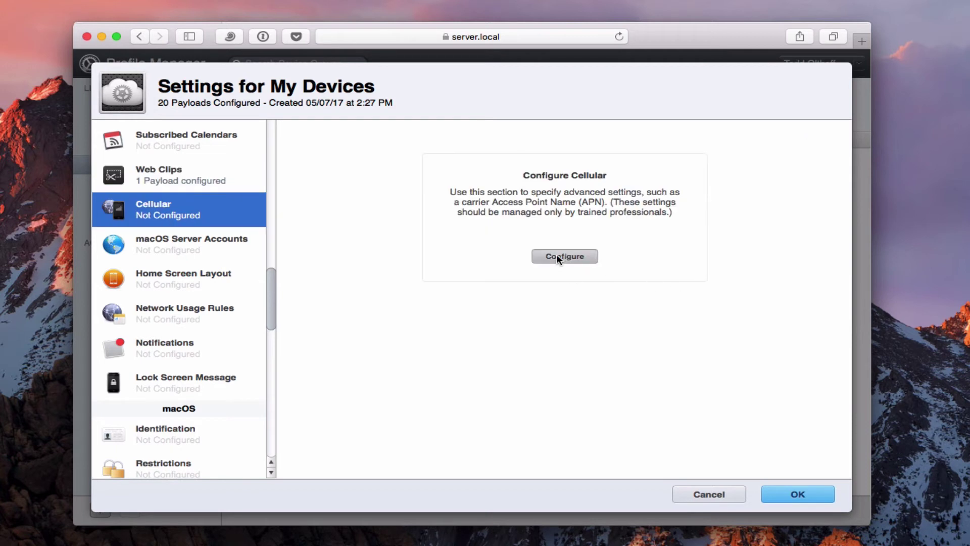
click(593, 257)
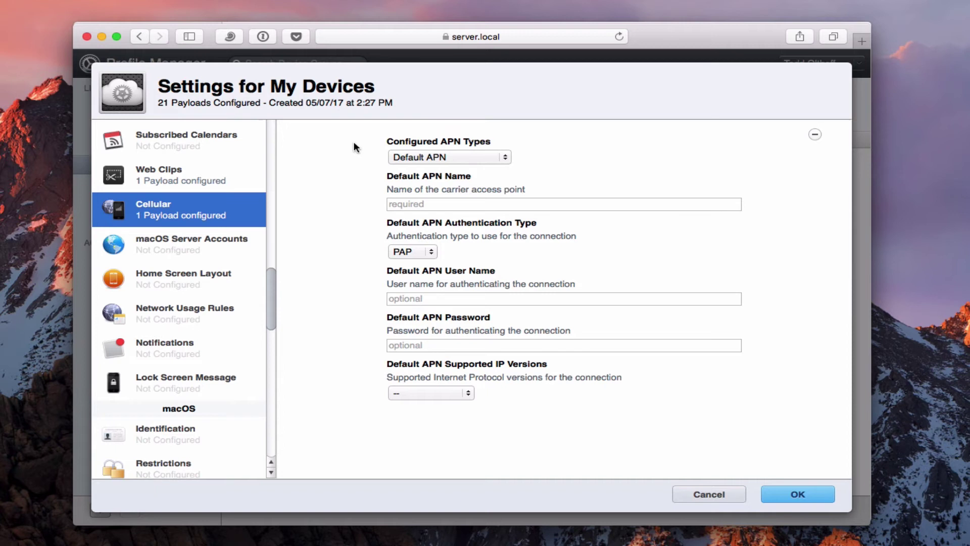
click(160, 239)
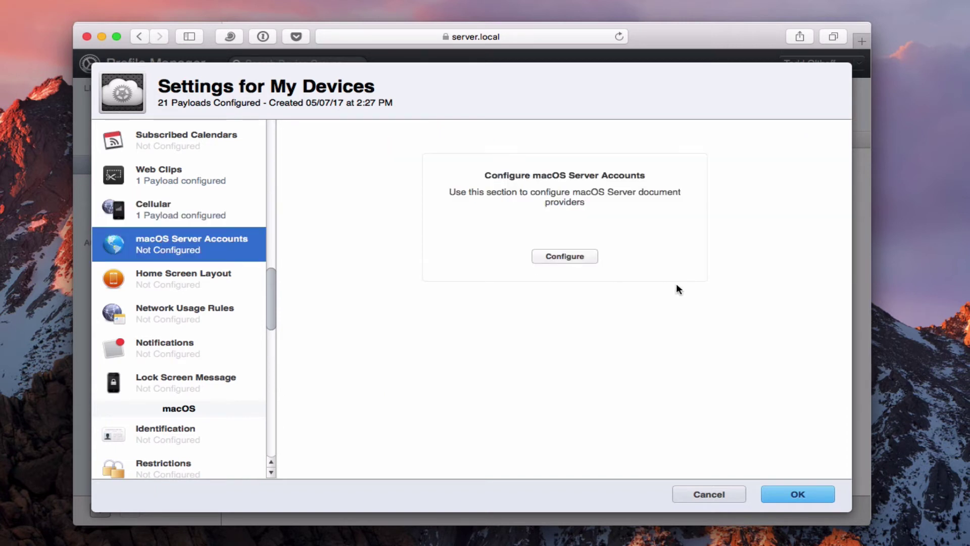
click(563, 257)
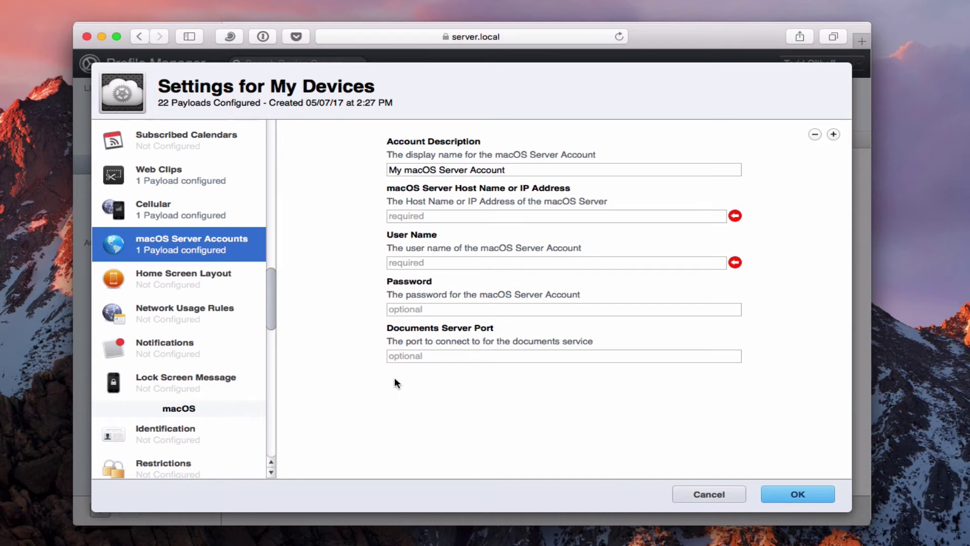
click(183, 276)
- Add a Home Screen Layout payload with Activity in the Dock and a Page 2
click(566, 256)
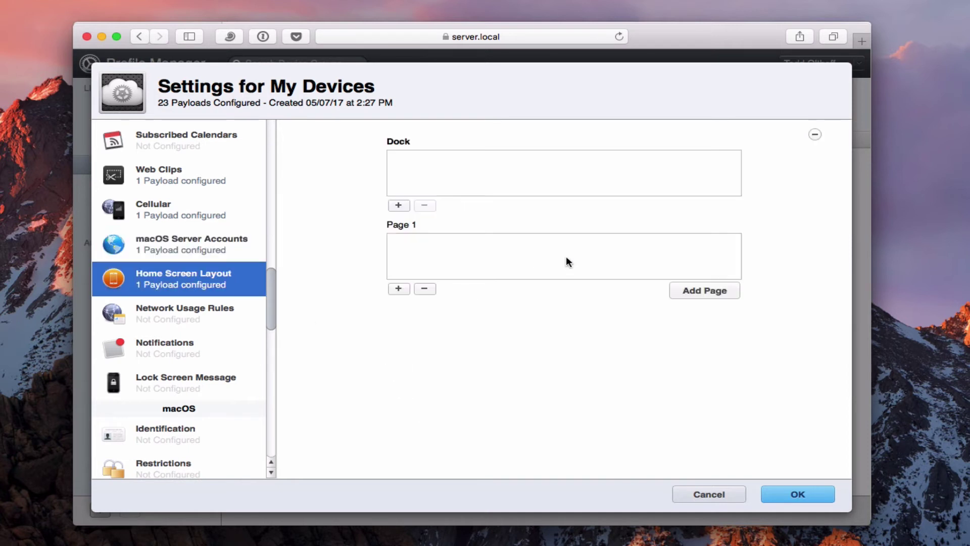
click(397, 207)
click(445, 158)
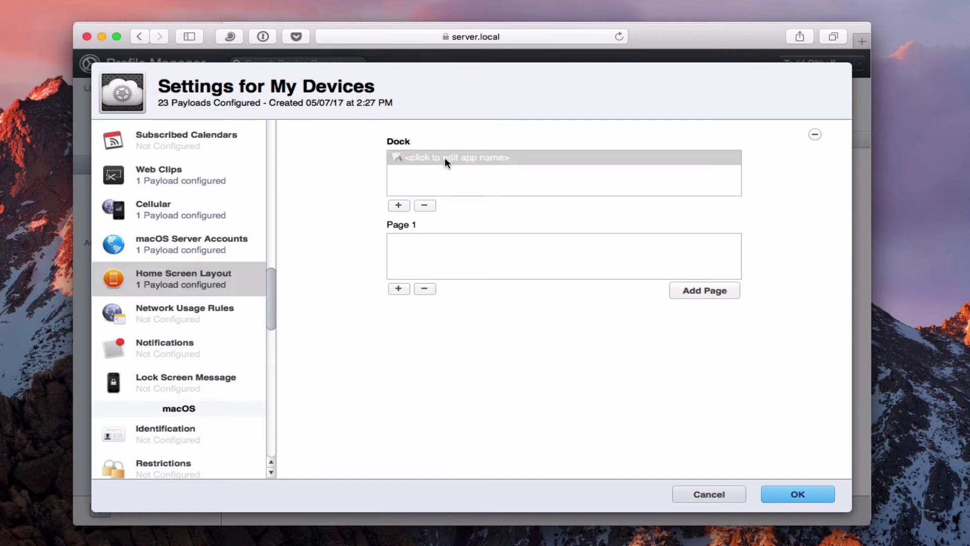
click(445, 157)
click(420, 156)
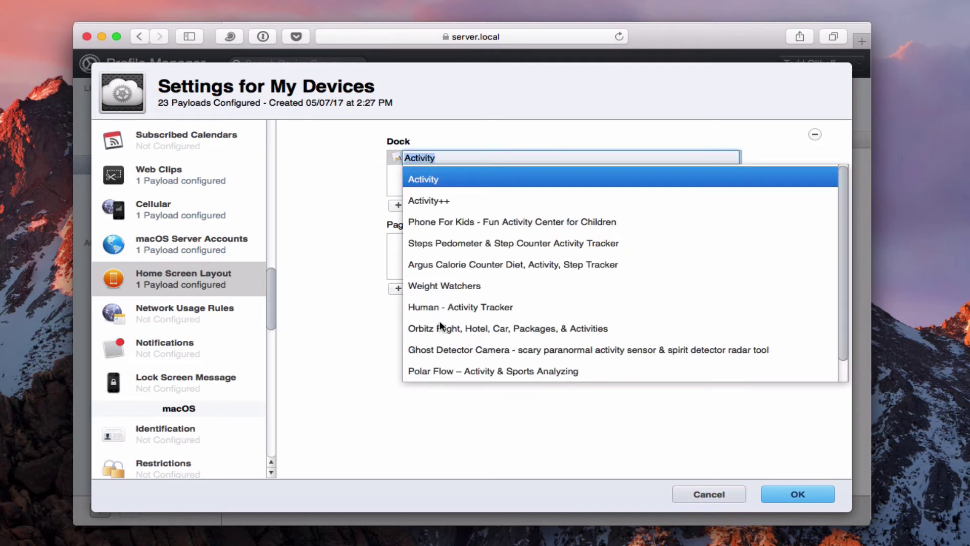
click(419, 179)
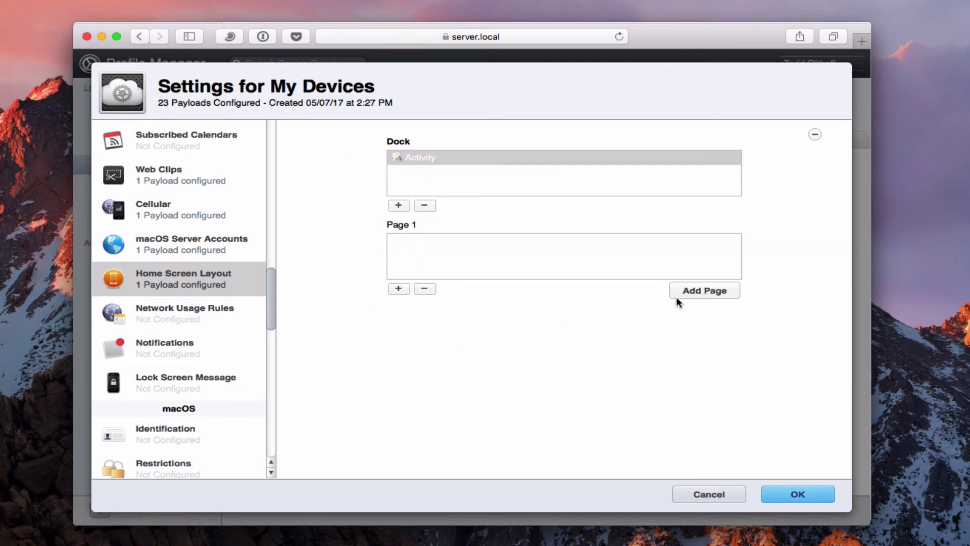
click(693, 290)
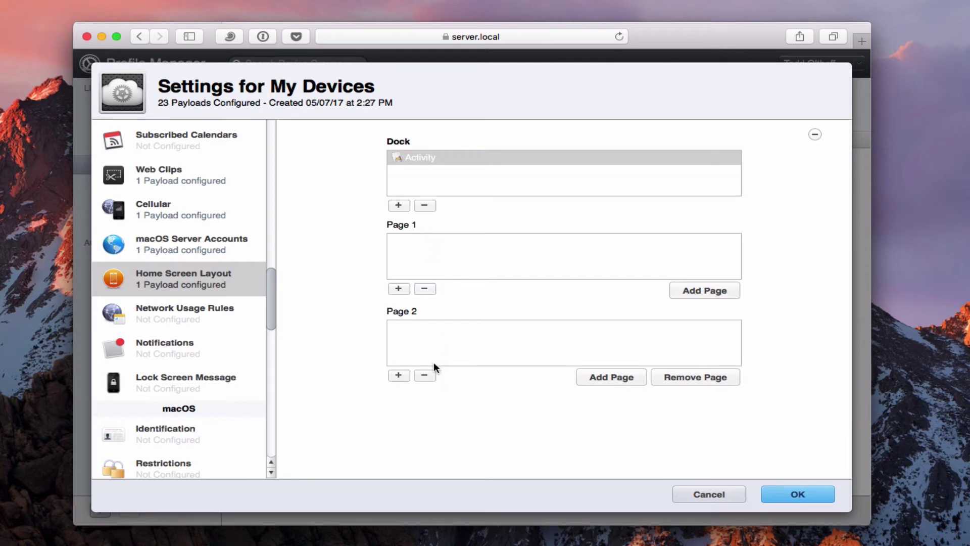
click(218, 312)
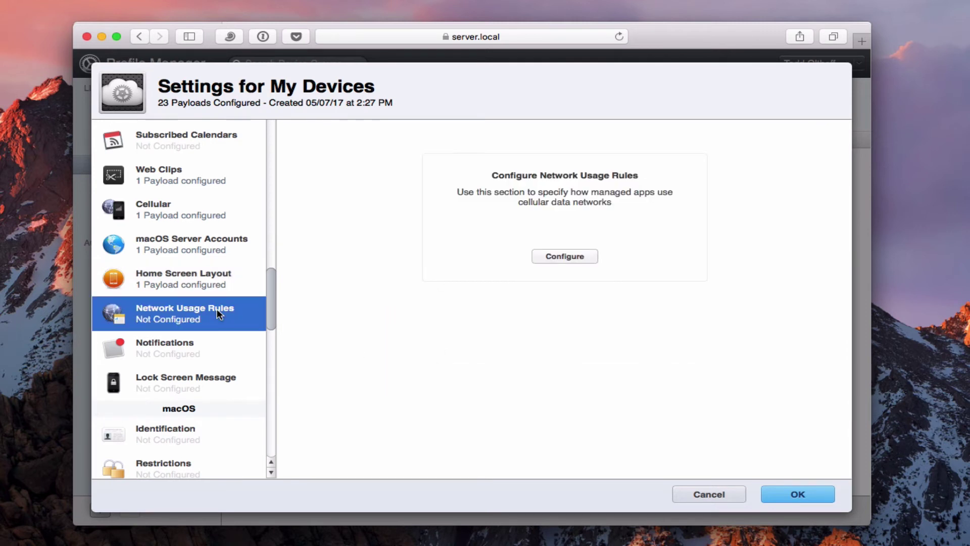
- Add a cellular data rule for com.mycompany.* apps and enable the Notifications payload
click(568, 257)
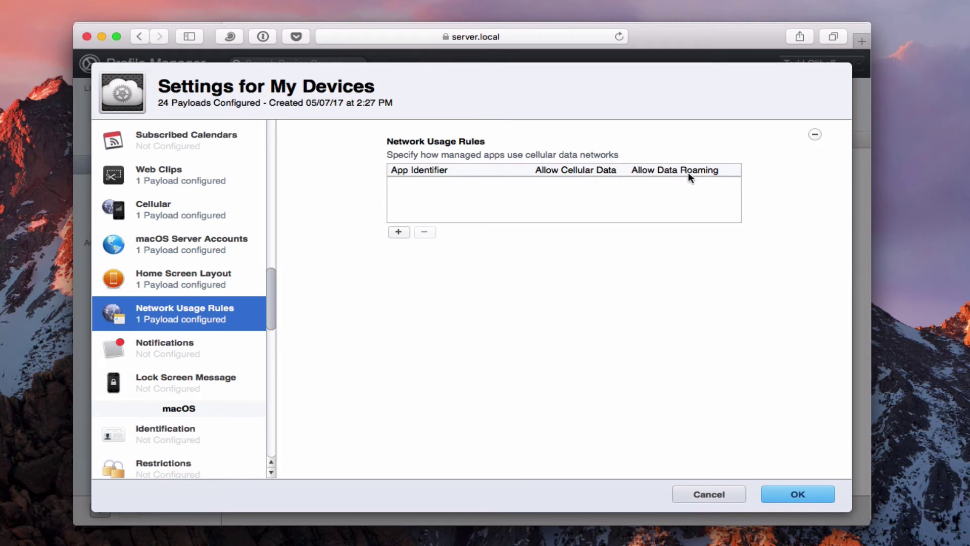
click(399, 232)
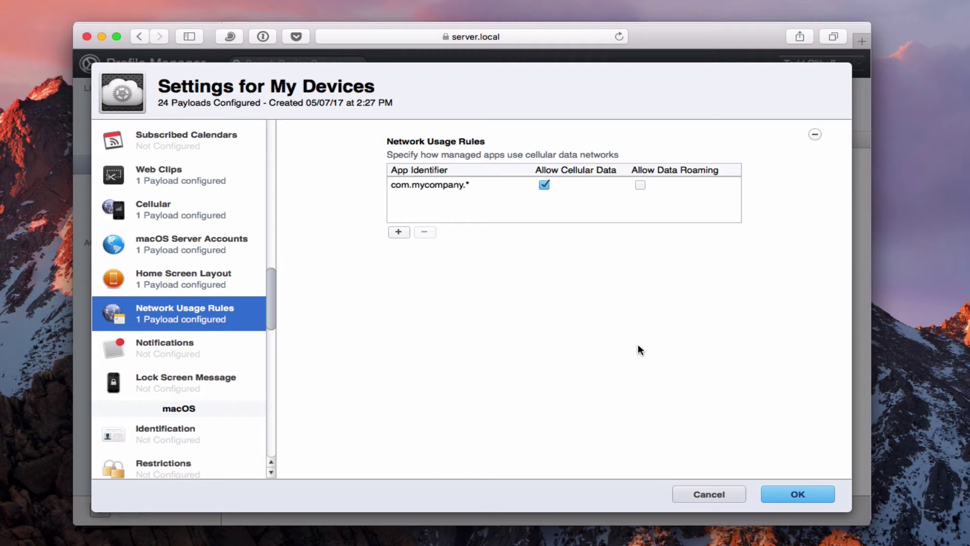
click(171, 345)
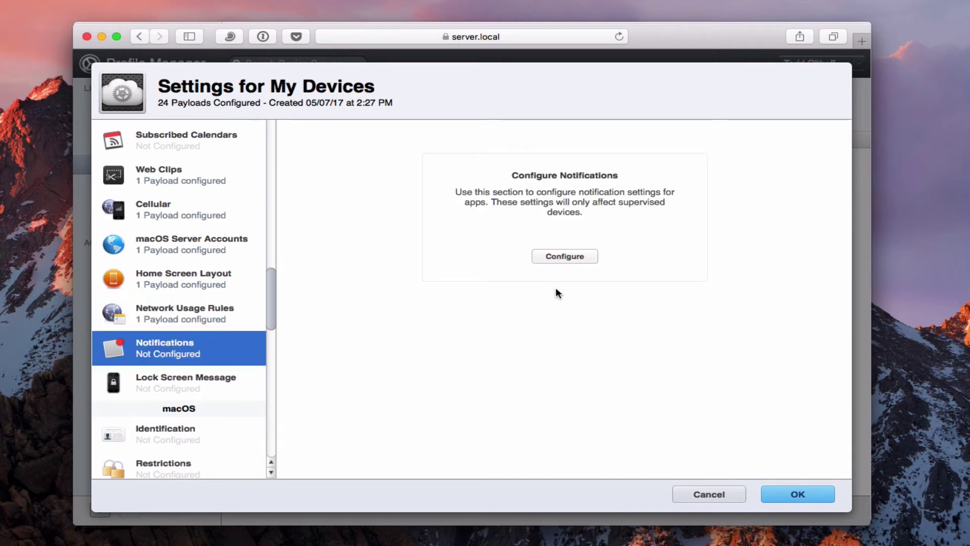
click(568, 256)
click(399, 219)
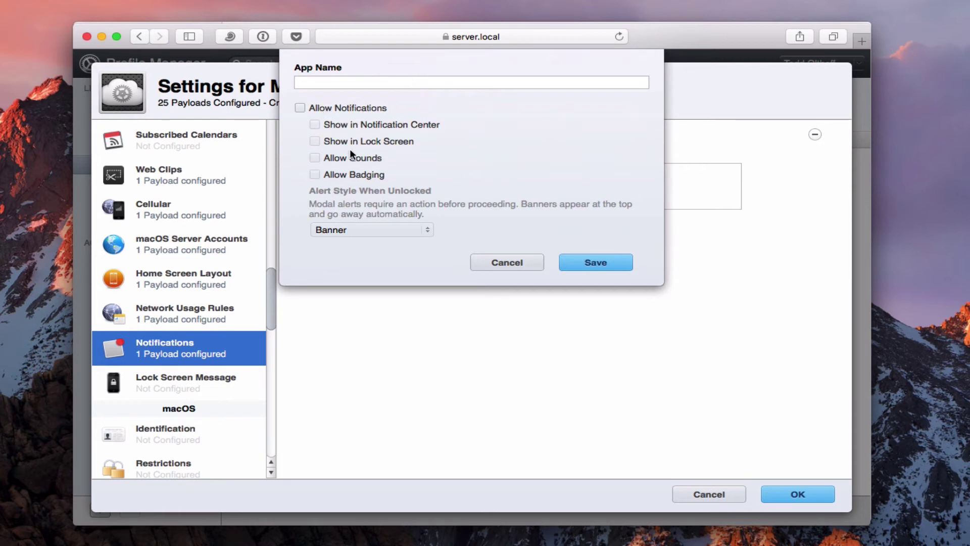
click(506, 263)
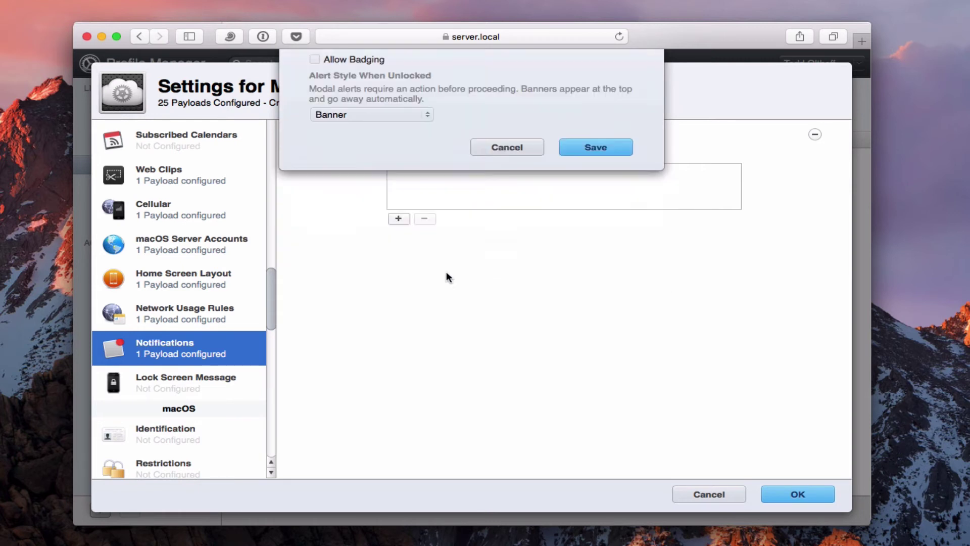
- Enable the Lock Screen Message payload
click(184, 380)
click(564, 255)
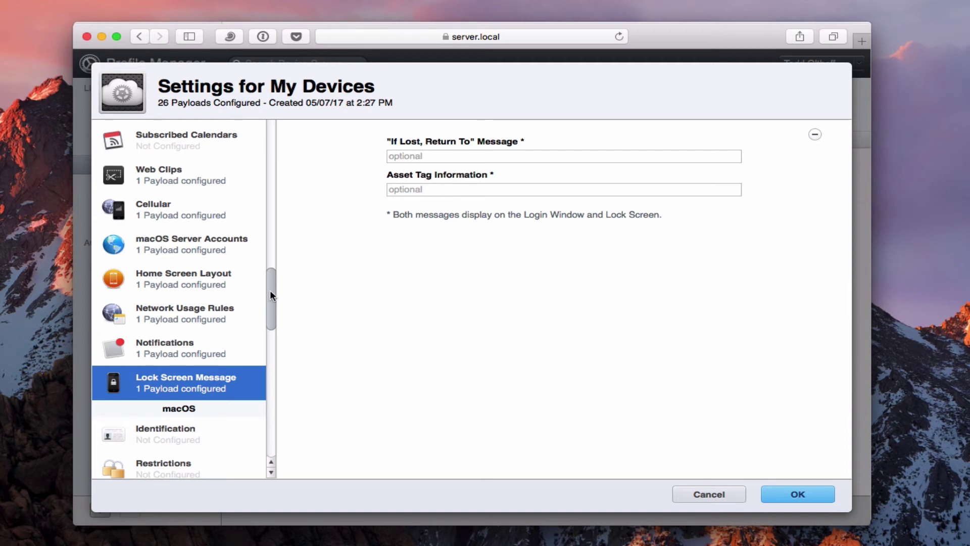
drag(269, 290, 268, 324)
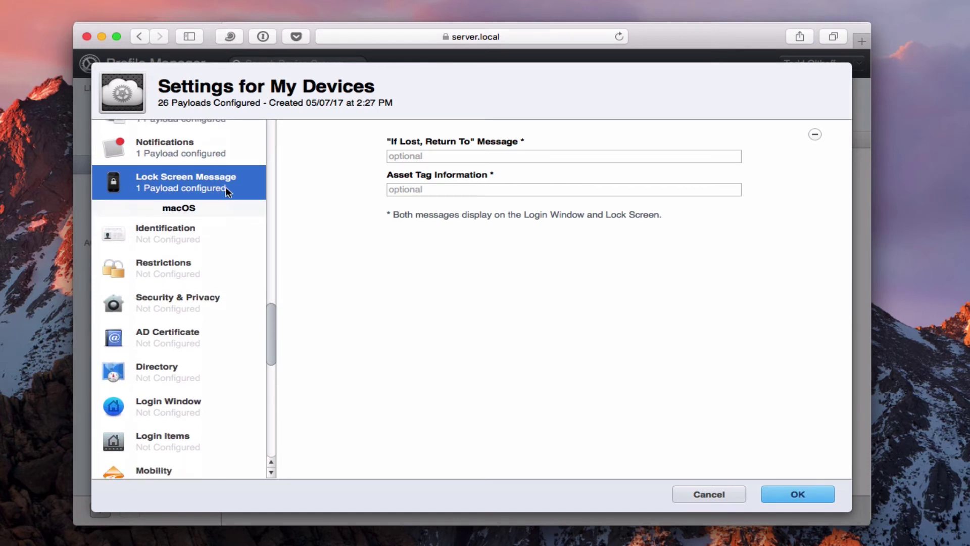
- Add macOS Identification and Restrictions payloads, reviewing the apps, widgets, media, sharing and functionality restrictions
click(189, 229)
click(561, 257)
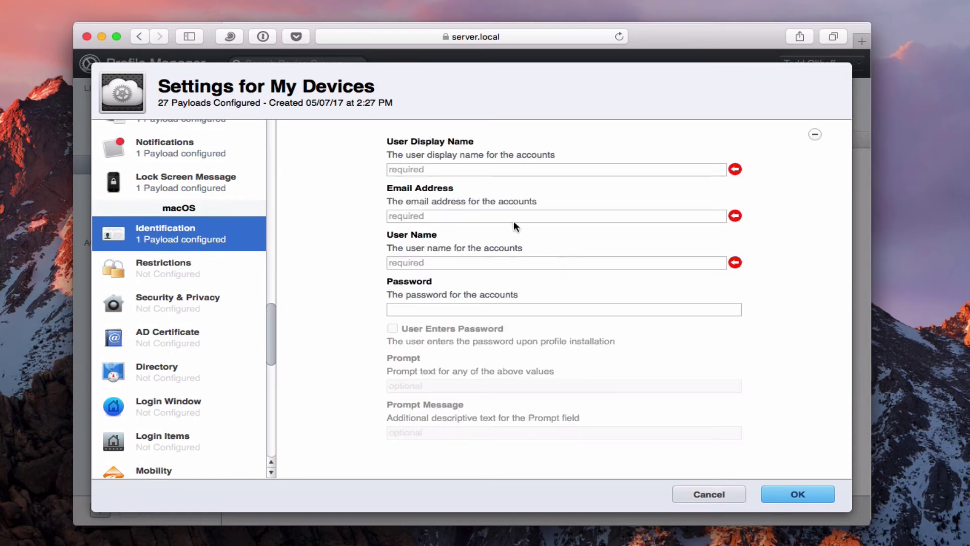
click(178, 269)
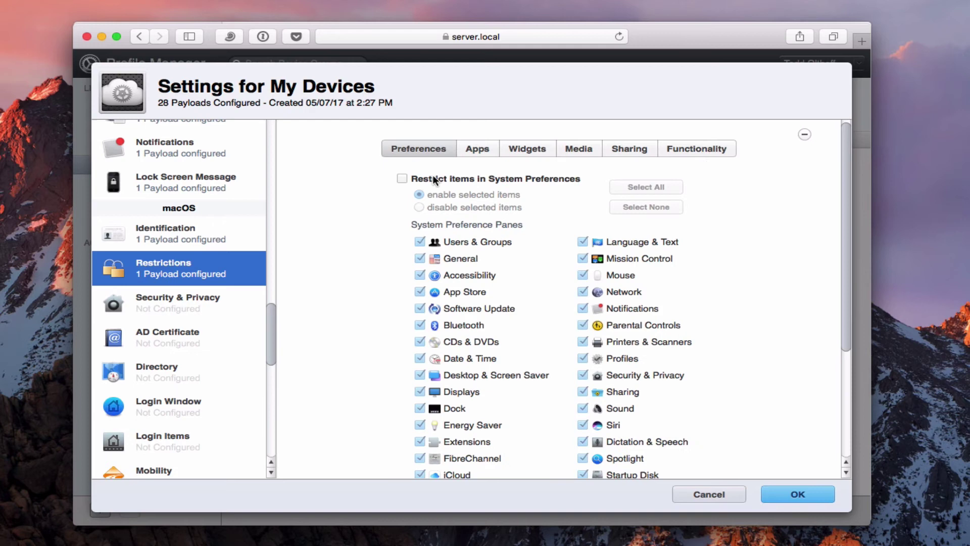
click(480, 146)
click(532, 152)
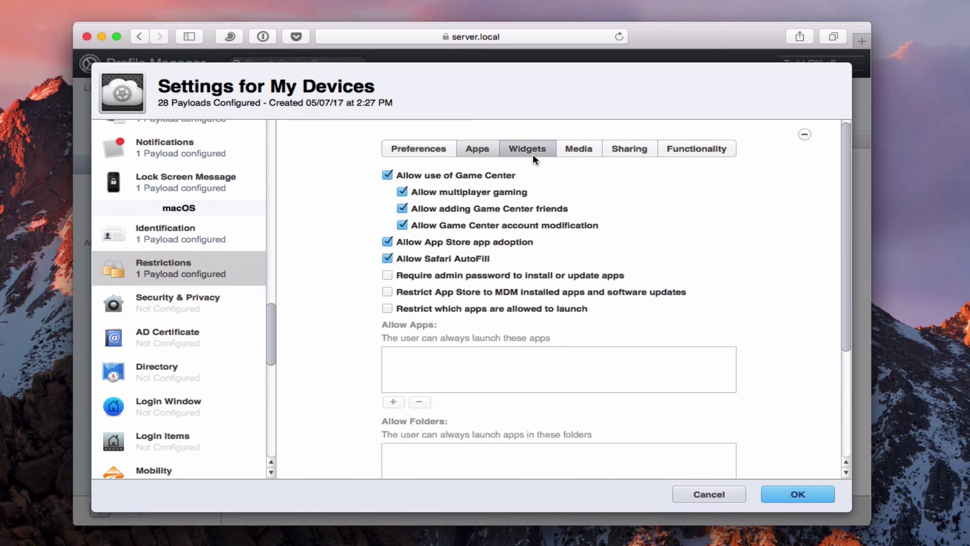
click(588, 151)
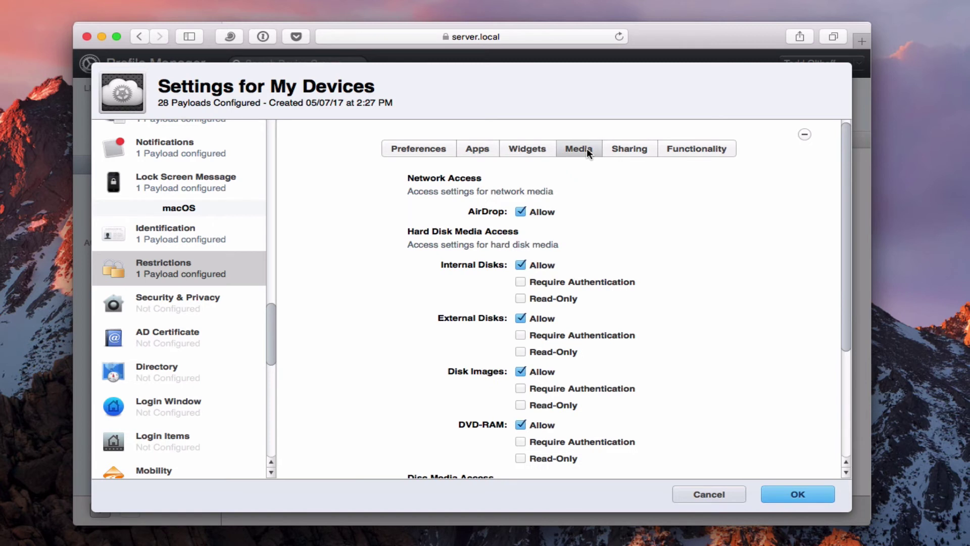
click(638, 146)
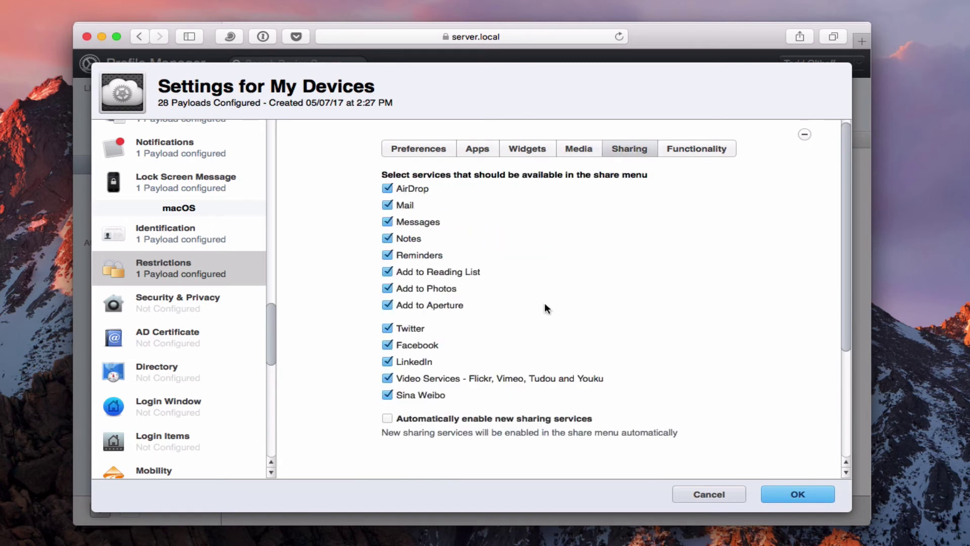
click(690, 146)
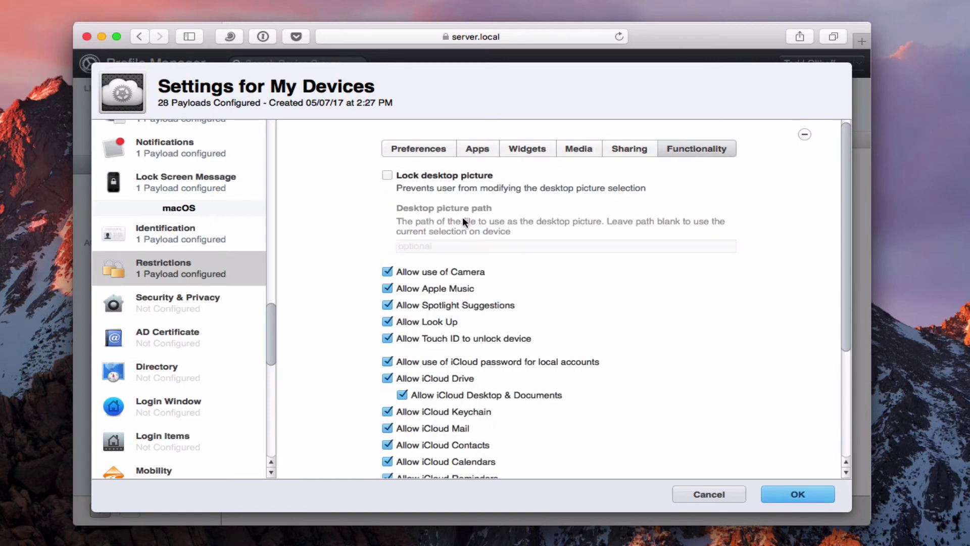
- Add Security & Privacy, reviewing its Gatekeeper, FileVault, firewall and privacy diagnostics settings
click(162, 303)
click(572, 256)
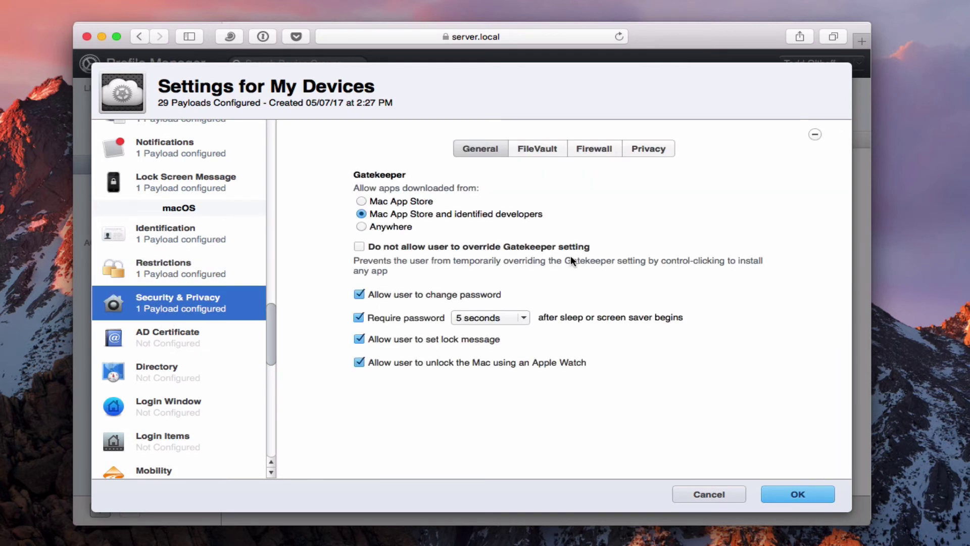
click(539, 148)
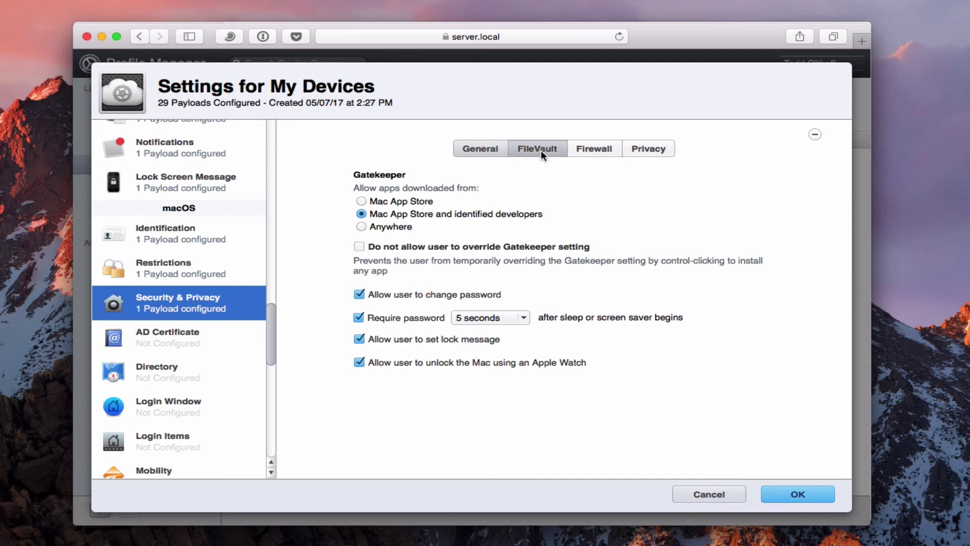
click(596, 151)
click(660, 149)
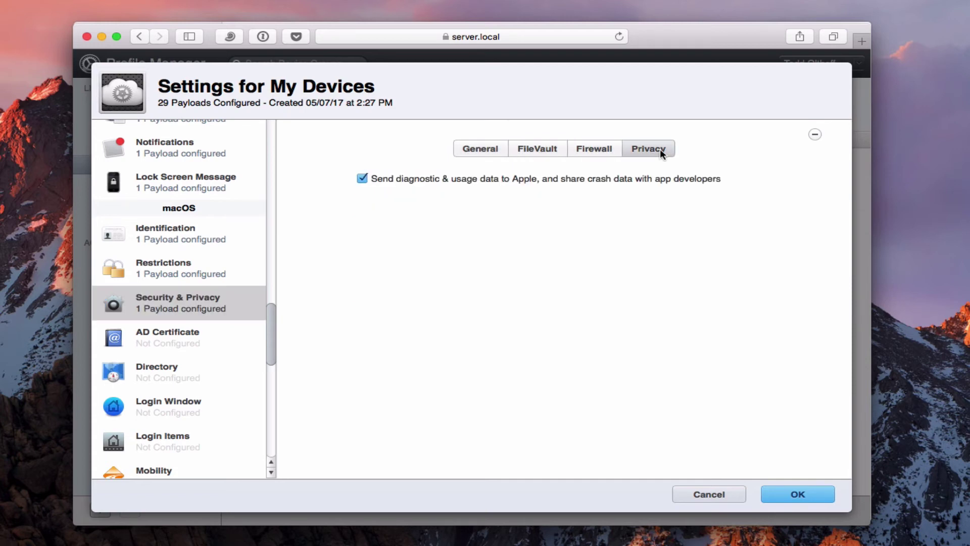
click(596, 146)
click(541, 148)
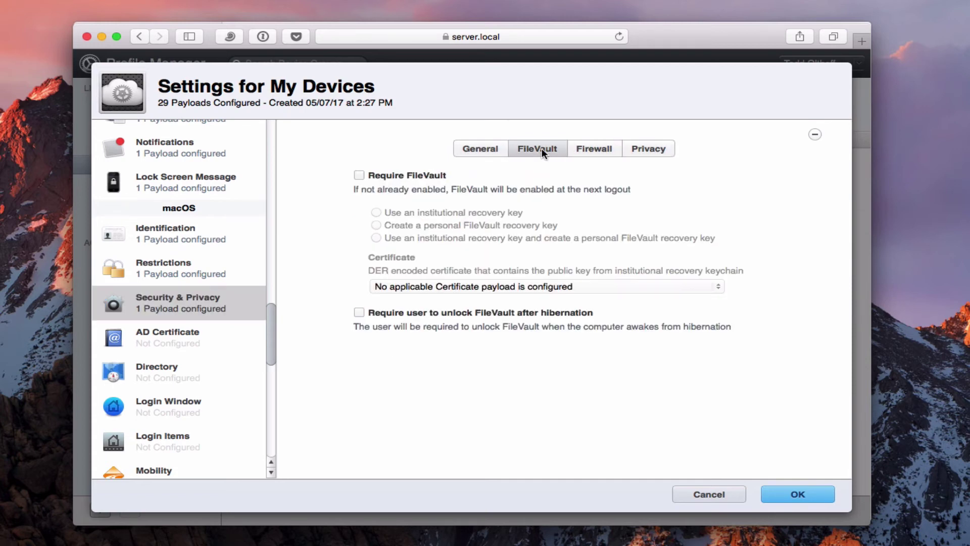
click(463, 150)
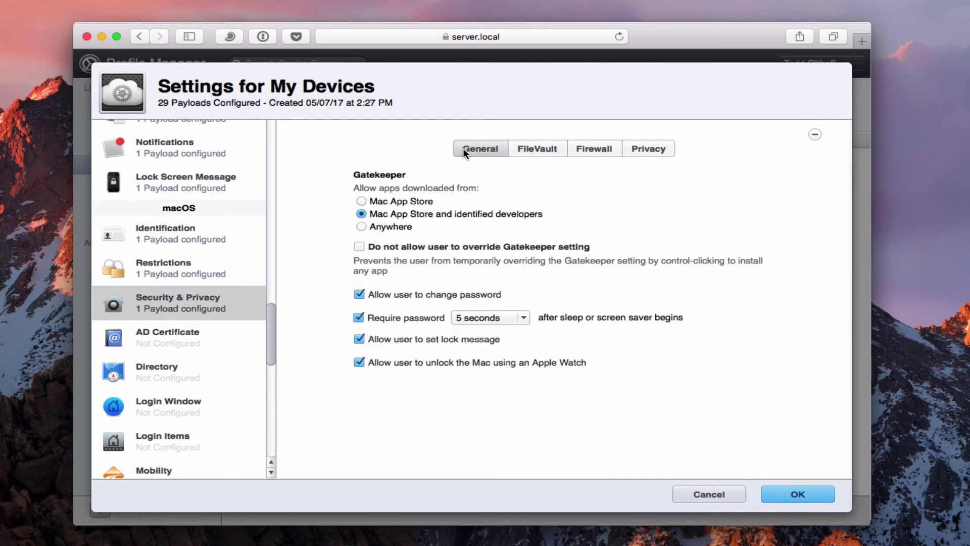
- Add the AD Certificate payload, then the Directory (Open Directory/LDAP) payload, reviewing its form
click(165, 333)
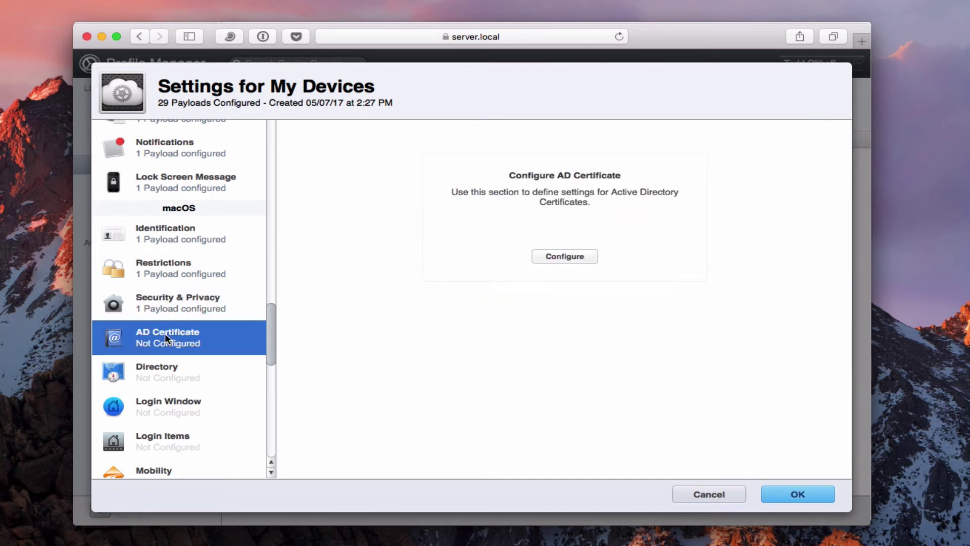
click(564, 260)
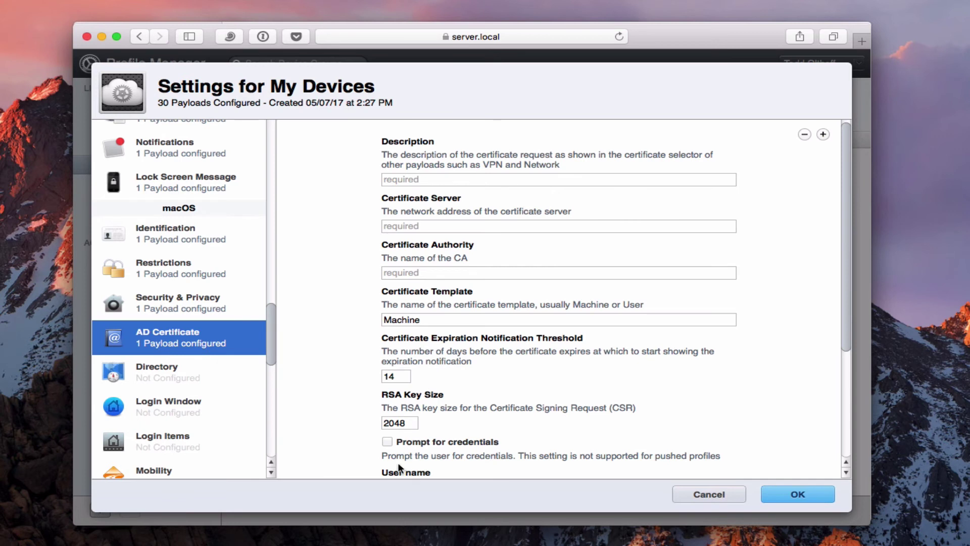
click(159, 364)
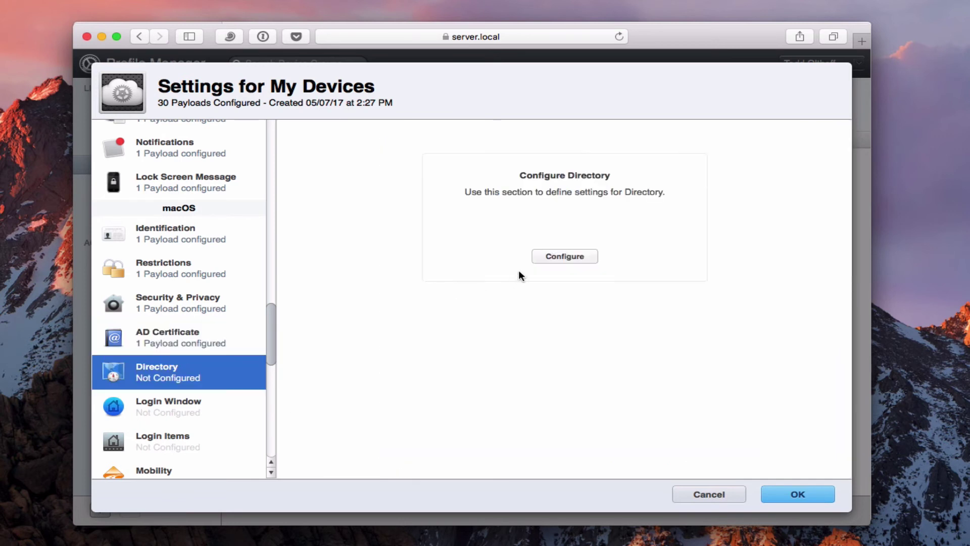
click(552, 256)
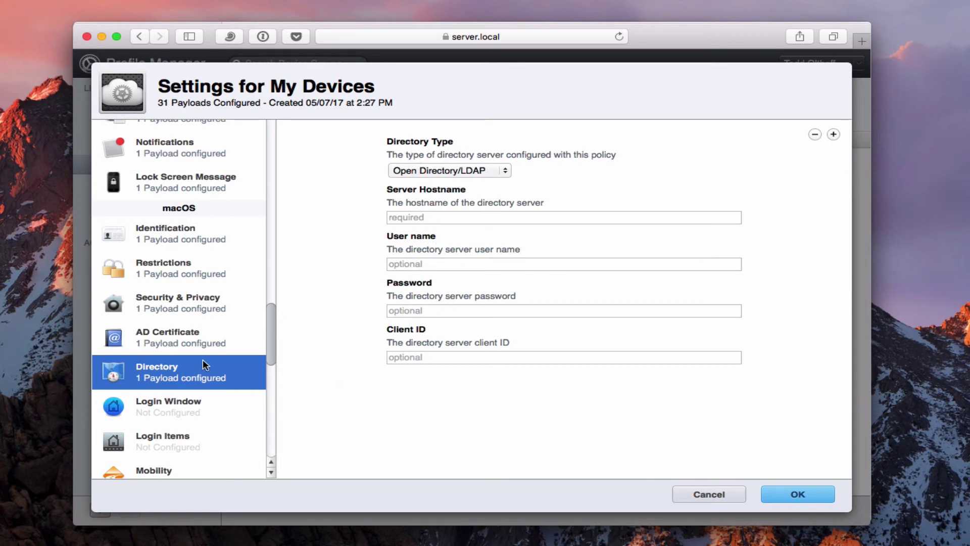
scroll(202, 360, down, 10)
scroll(205, 363, up, 1)
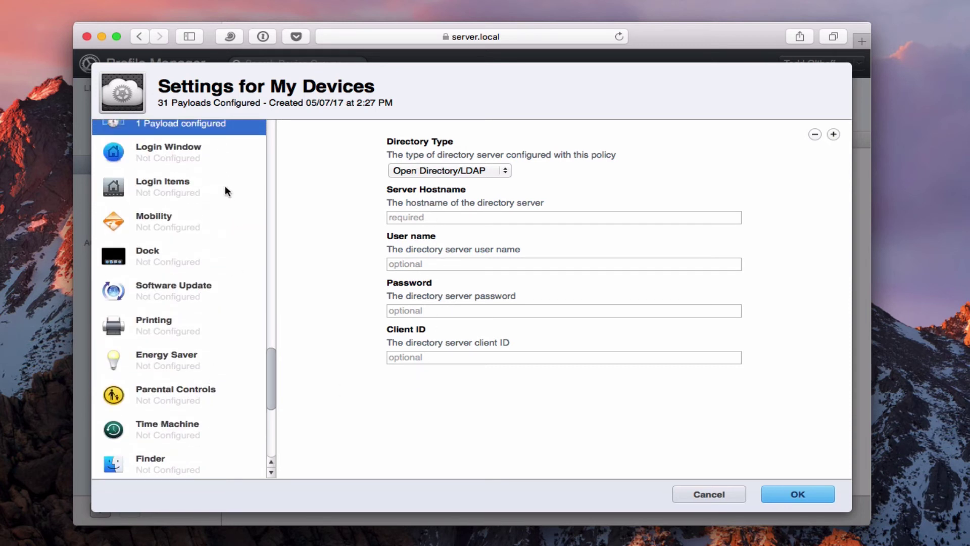
- Add a Login Window payload, reviewing its options, allow/deny access lists and login/logout scripts
click(160, 148)
click(551, 256)
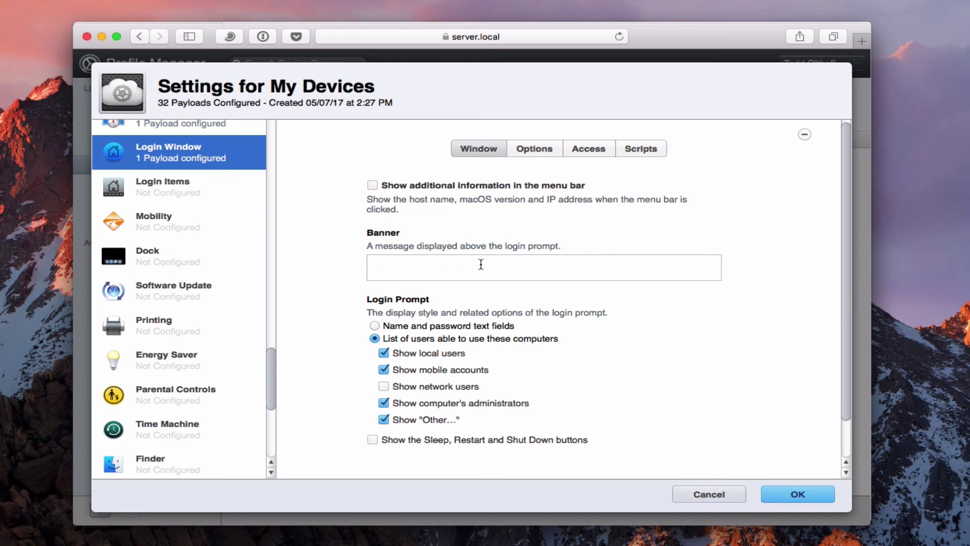
click(526, 149)
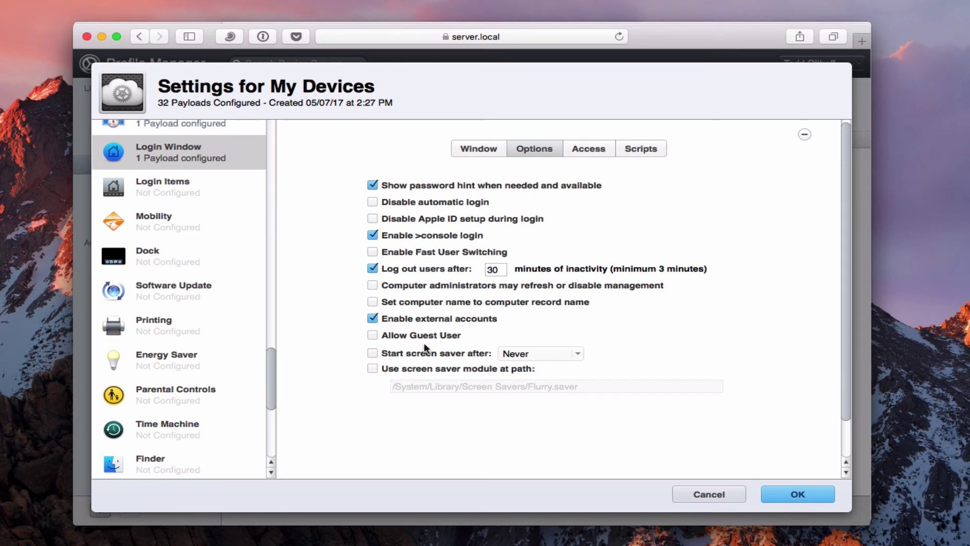
click(587, 148)
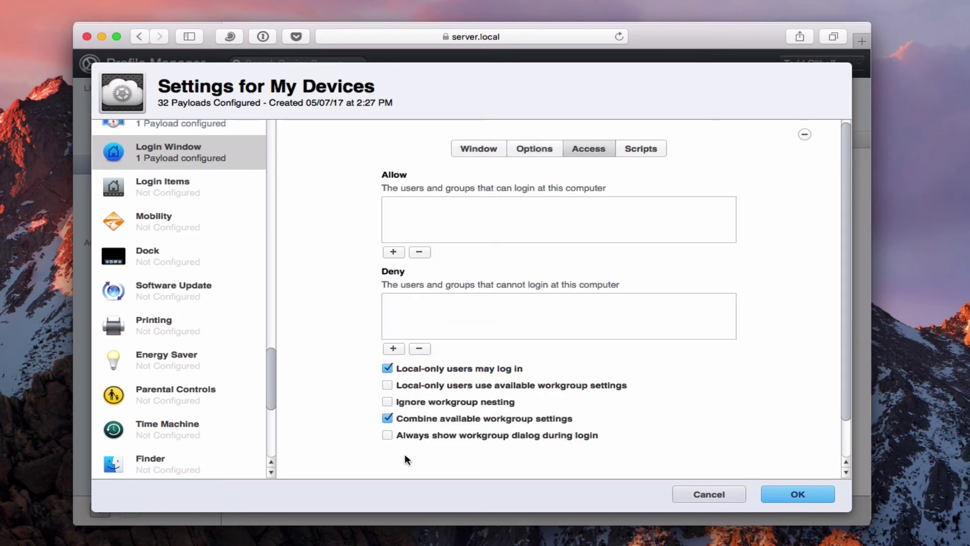
click(640, 148)
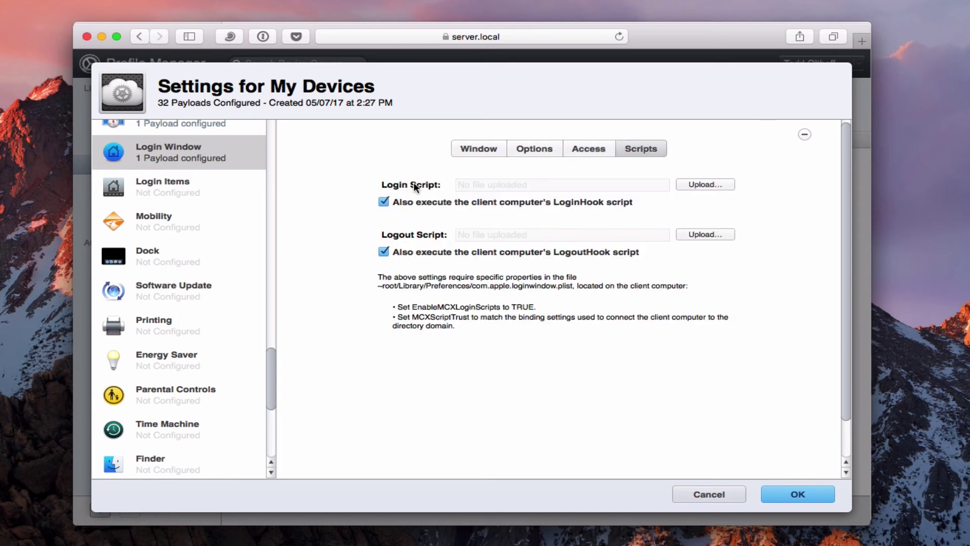
click(151, 188)
- Add Login Items and Mobility payloads, leaving mobile account creation unchecked
click(552, 257)
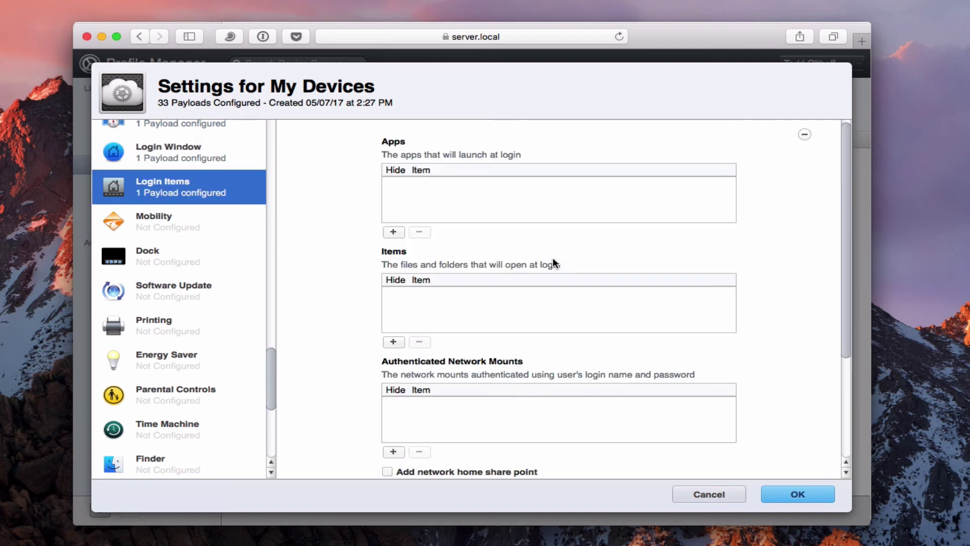
scroll(457, 338, down, 3)
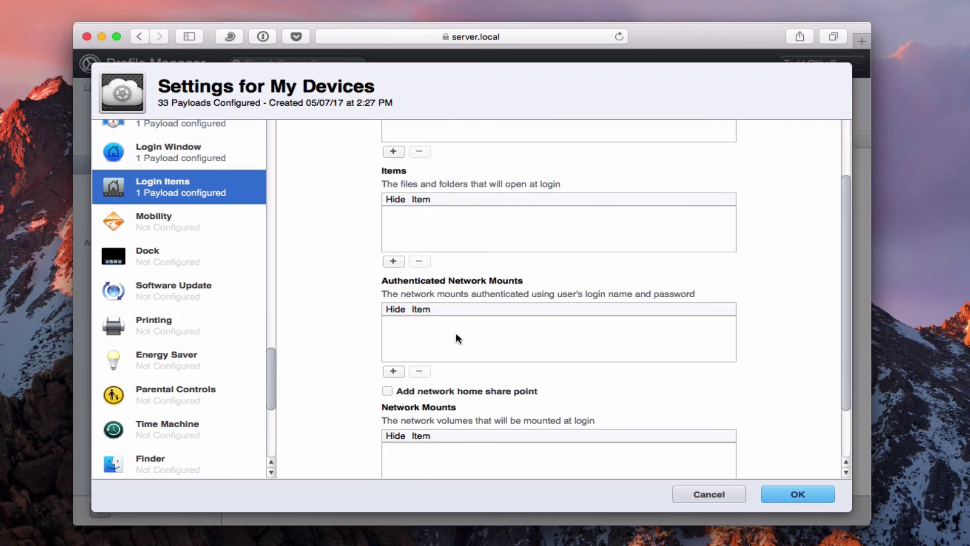
scroll(458, 338, up, 2)
scroll(502, 347, up, 1)
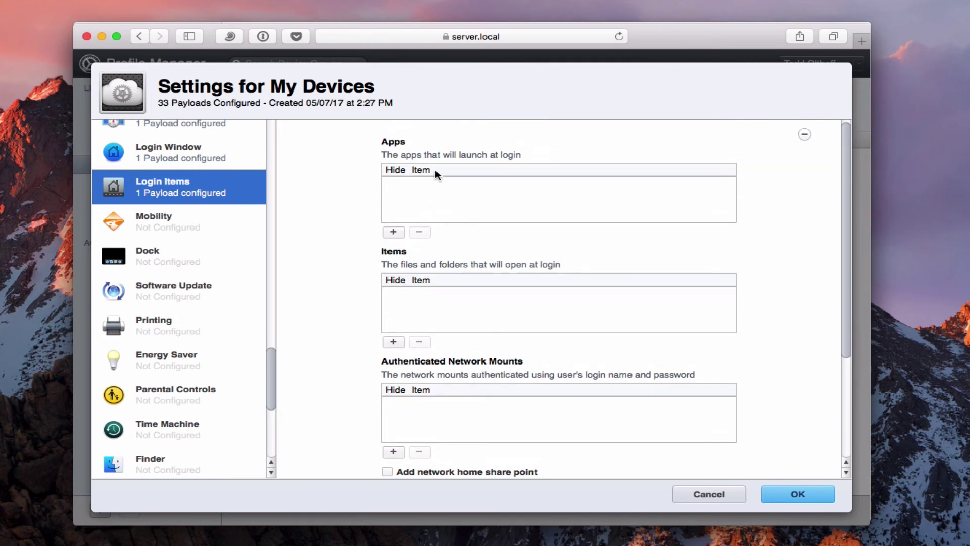
scroll(483, 335, down, 3)
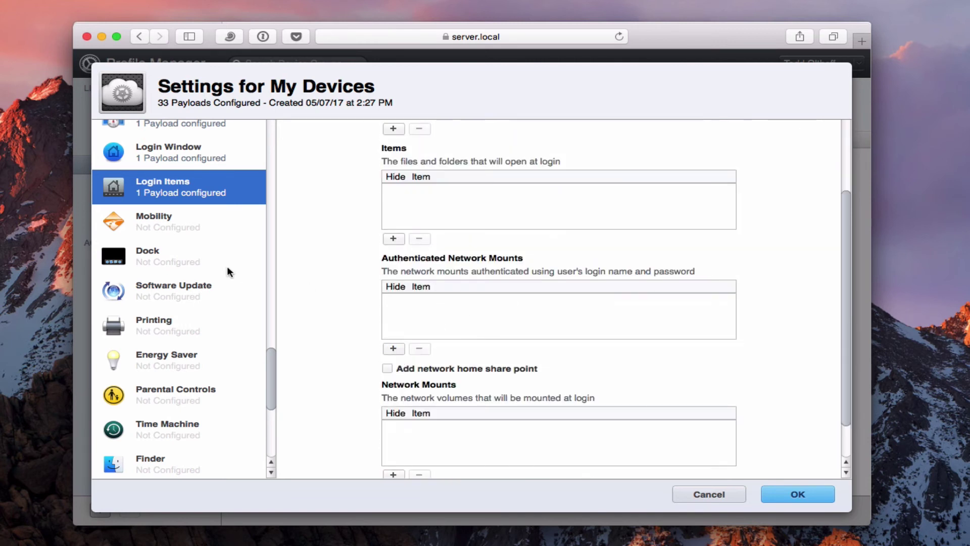
click(150, 222)
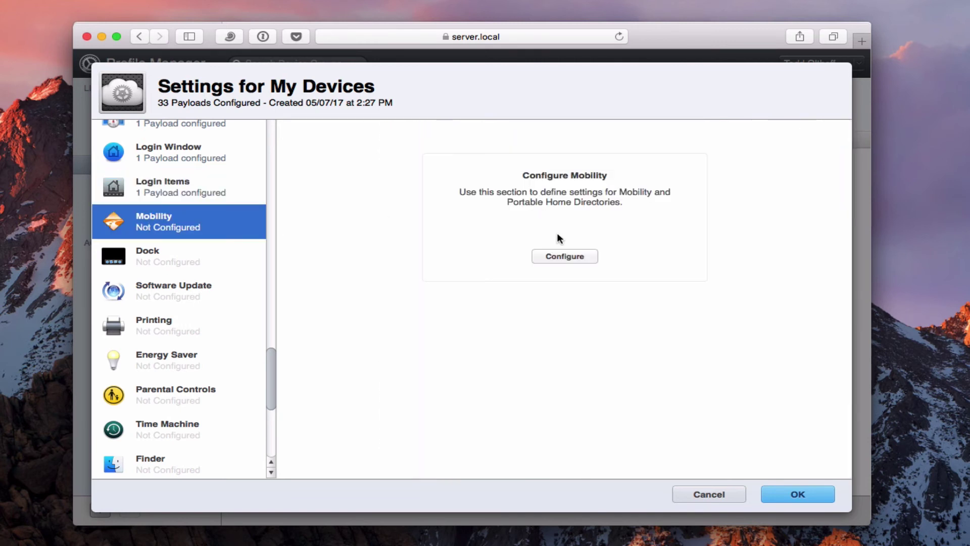
click(563, 253)
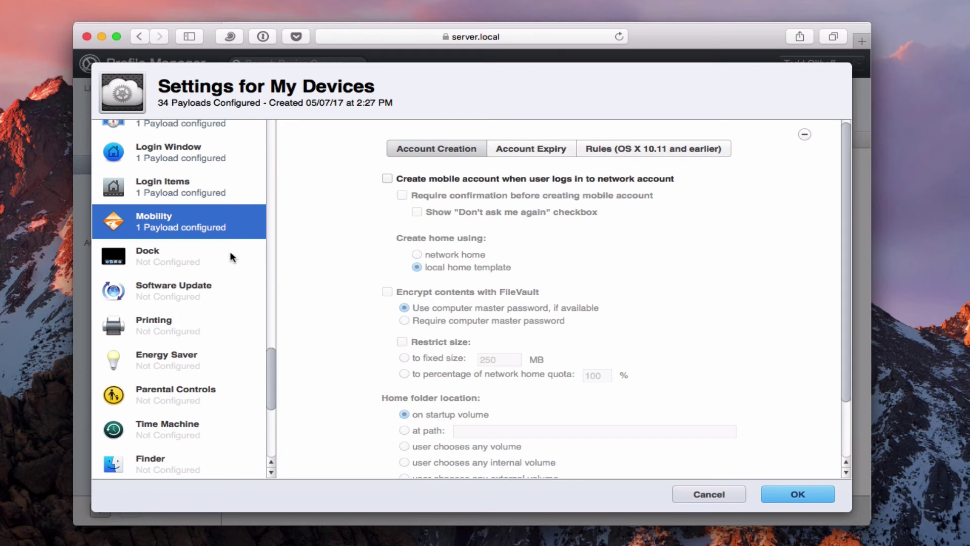
- Add Dock and Software Update payloads, with Software Update allowing macOS beta releases
click(143, 267)
click(556, 252)
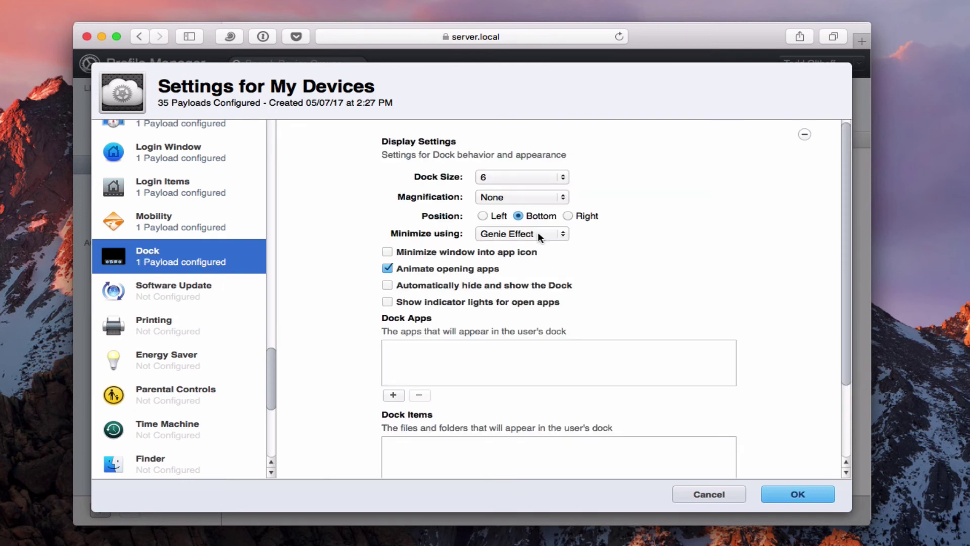
click(161, 289)
click(565, 256)
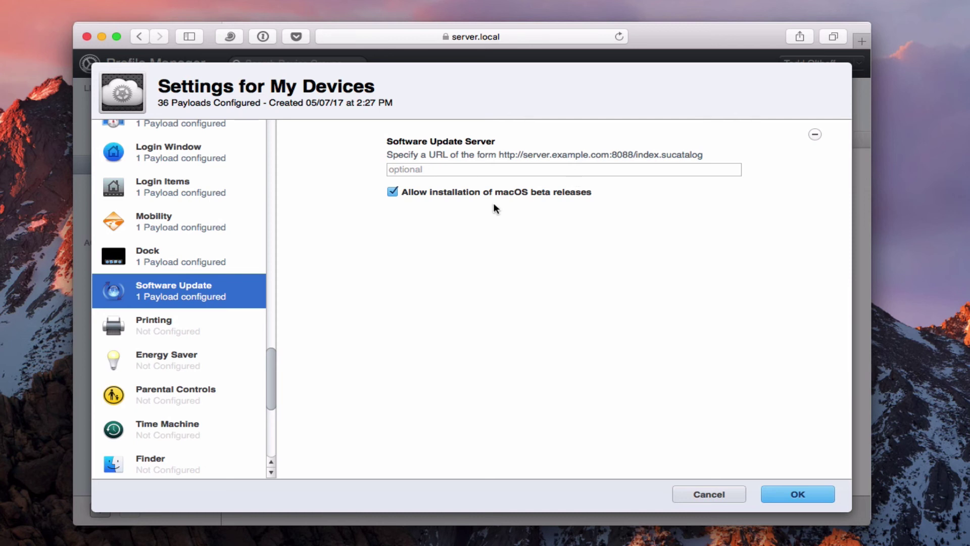
drag(269, 364, 269, 386)
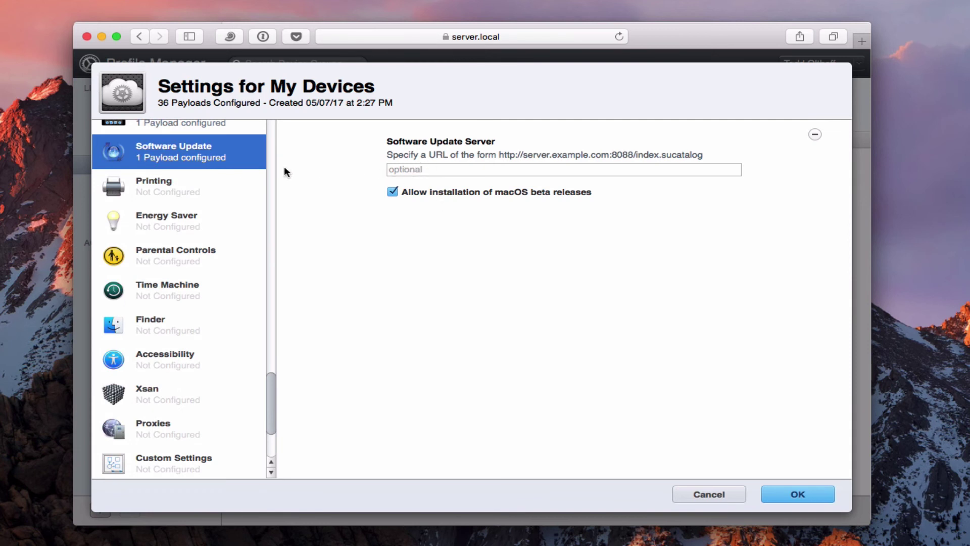
- Add Energy Saver, reviewing its portable sleep and schedule options, plus Time Machine with no backup server
click(151, 193)
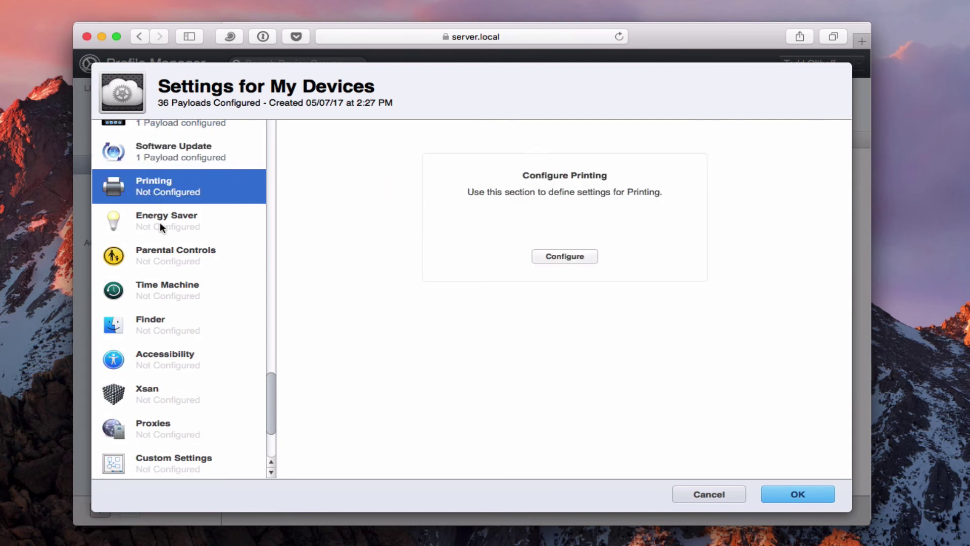
click(177, 225)
click(549, 255)
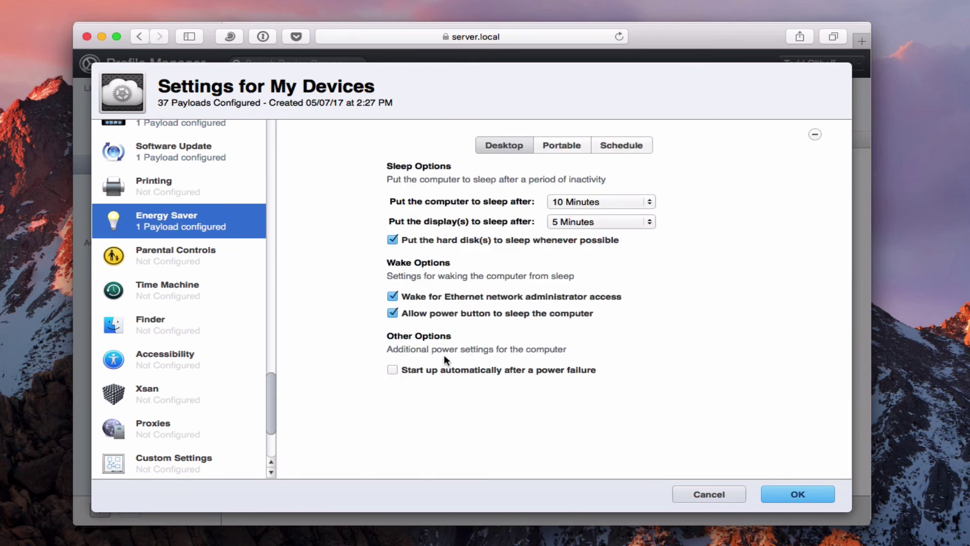
click(561, 146)
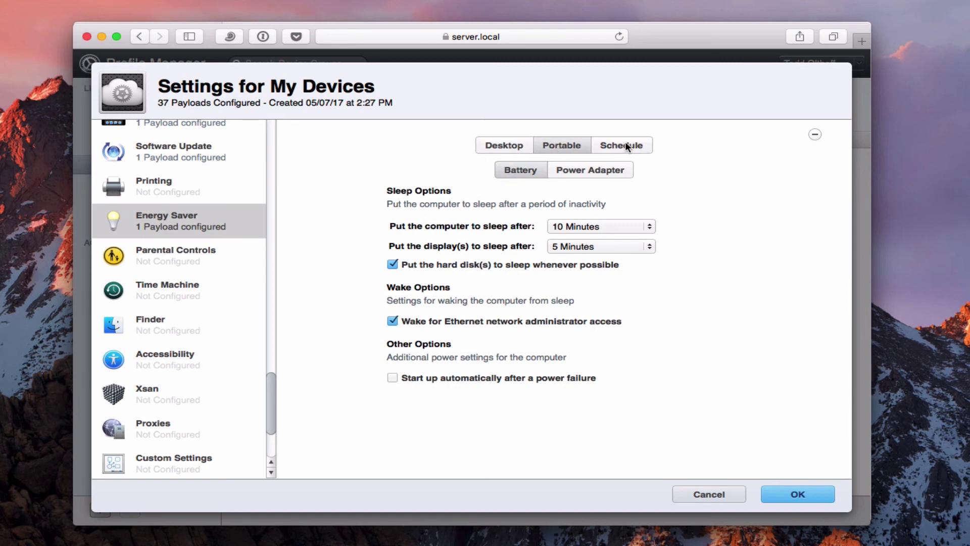
click(590, 167)
click(539, 170)
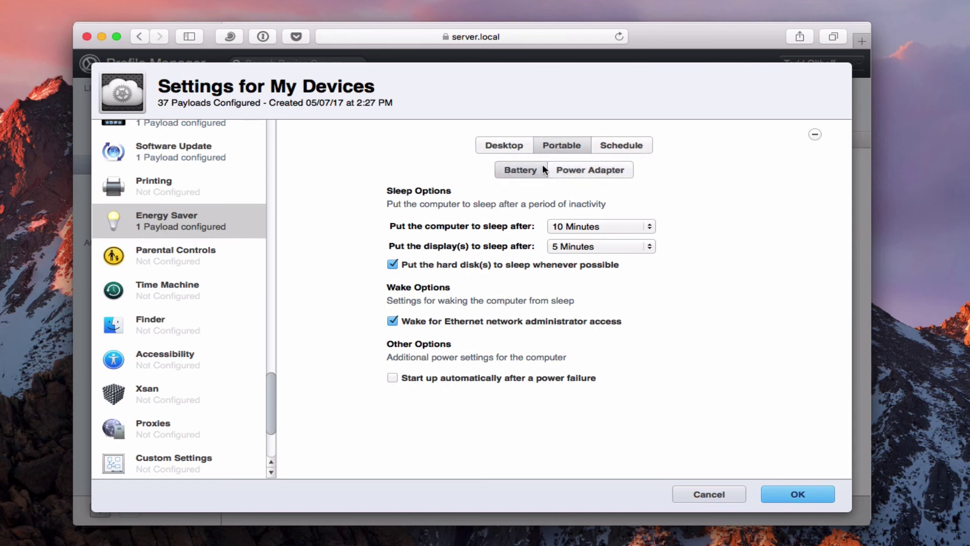
click(622, 147)
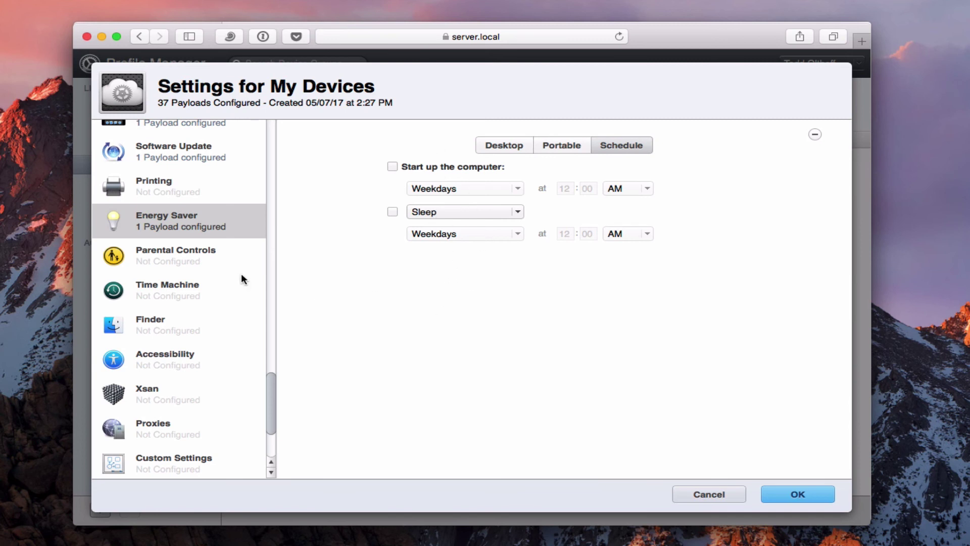
click(166, 292)
click(564, 253)
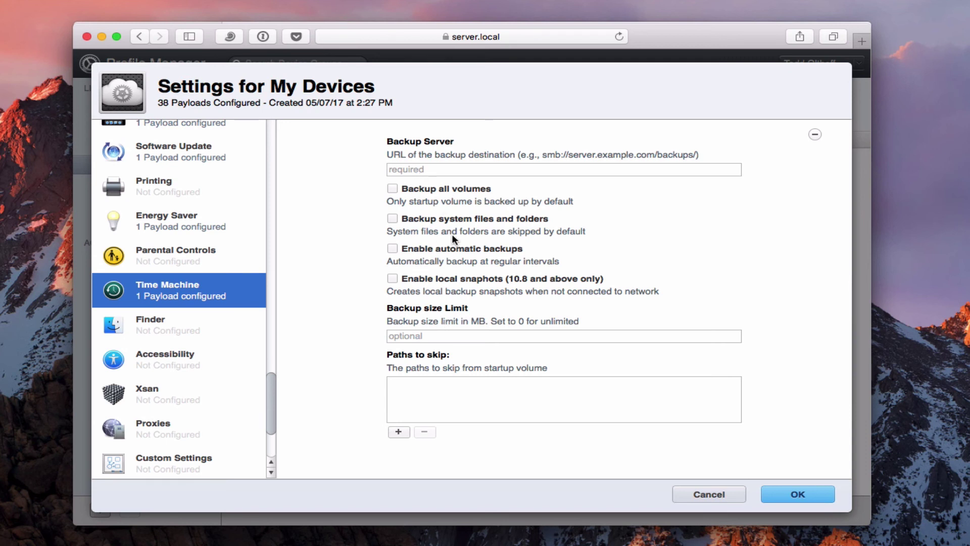
- Add Finder, Accessibility and Xsan payloads
click(155, 329)
click(539, 256)
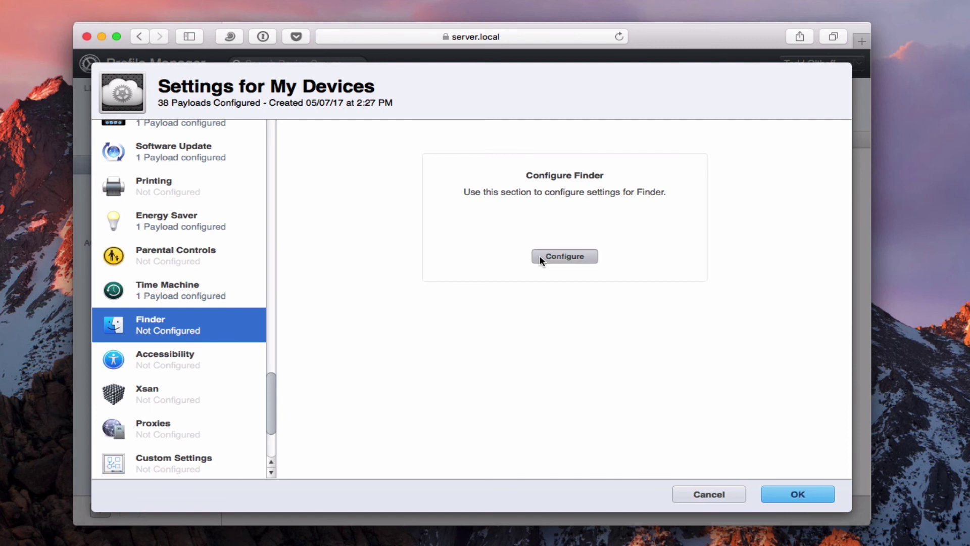
click(174, 357)
click(574, 255)
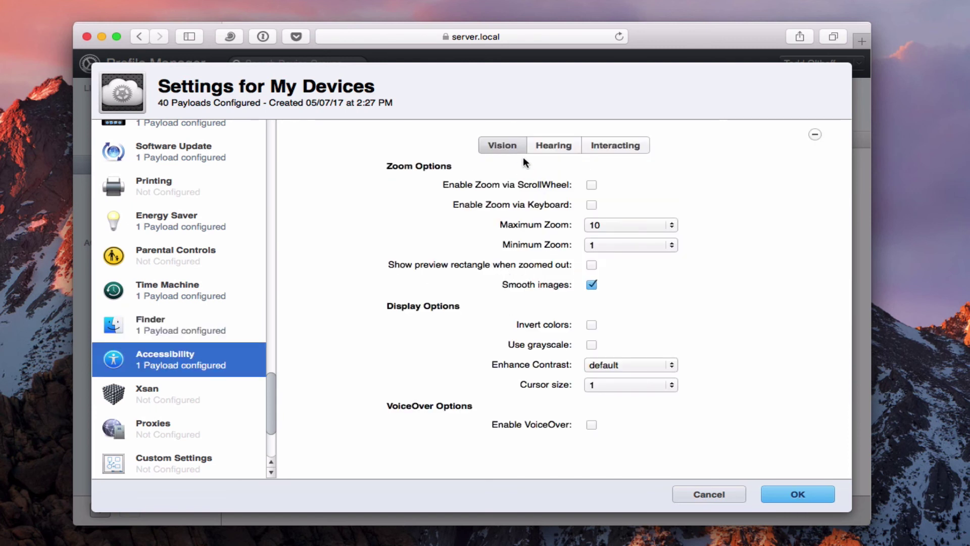
click(150, 395)
click(556, 256)
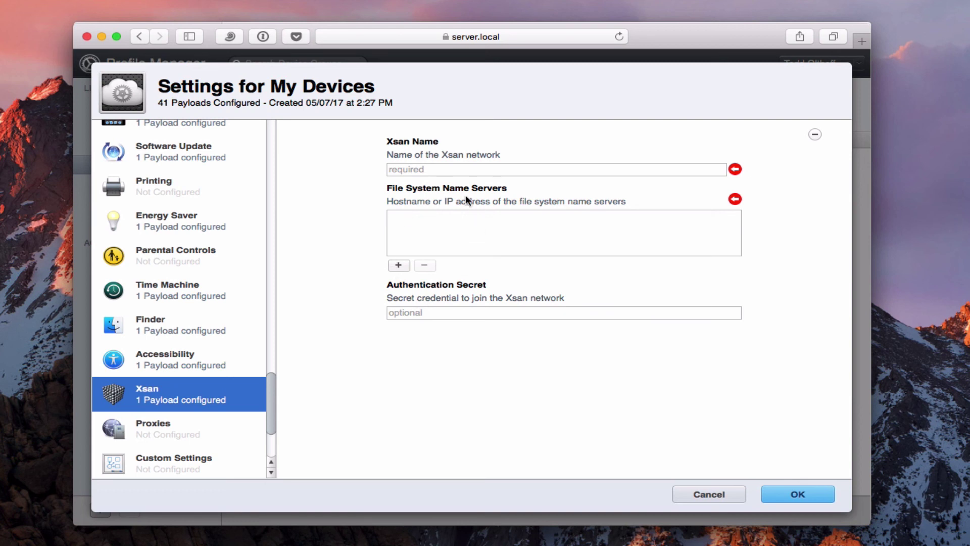
- Add Proxies and Custom Settings payloads
scroll(201, 369, down, 5)
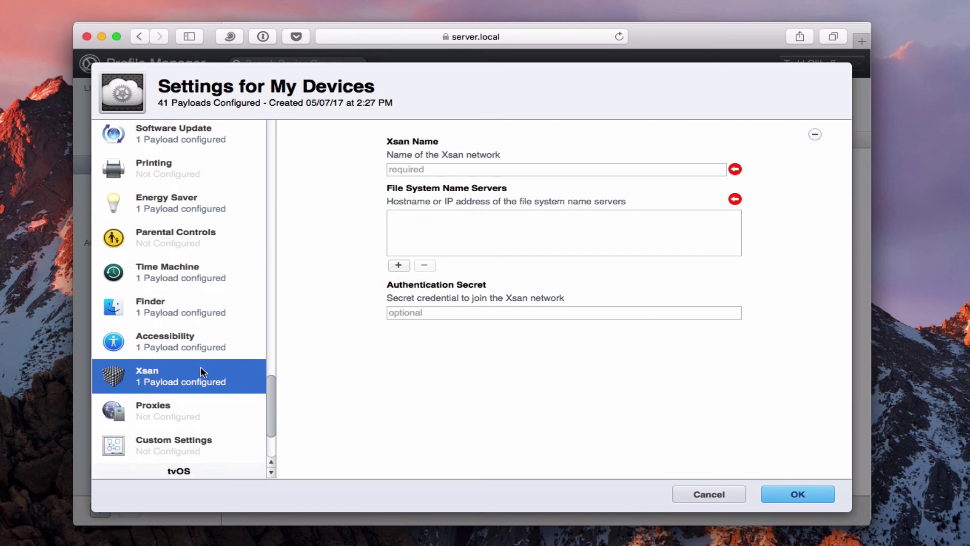
click(151, 306)
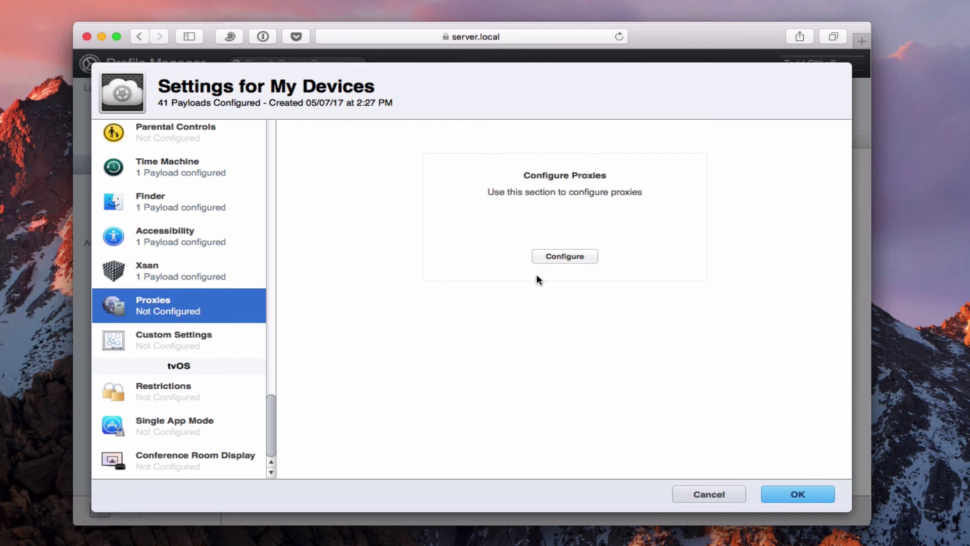
click(553, 258)
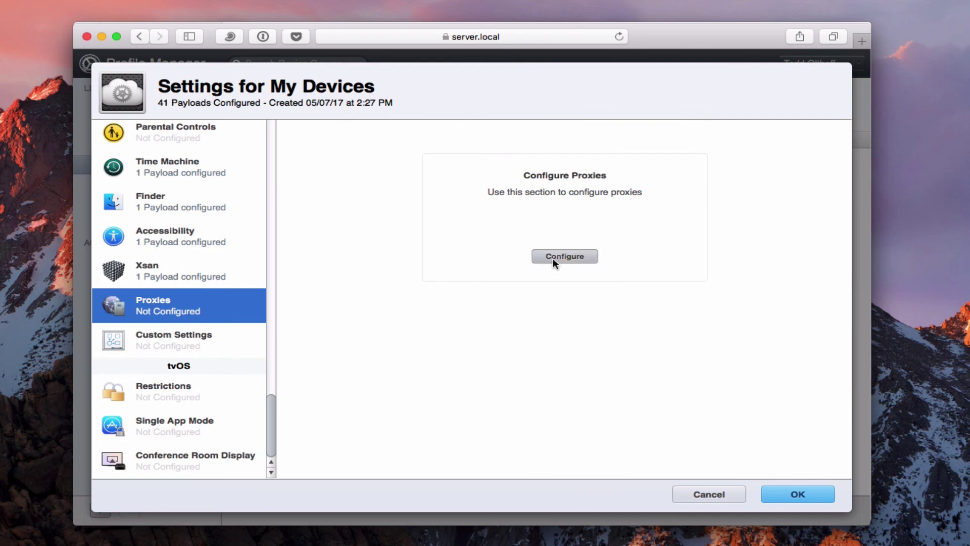
click(180, 335)
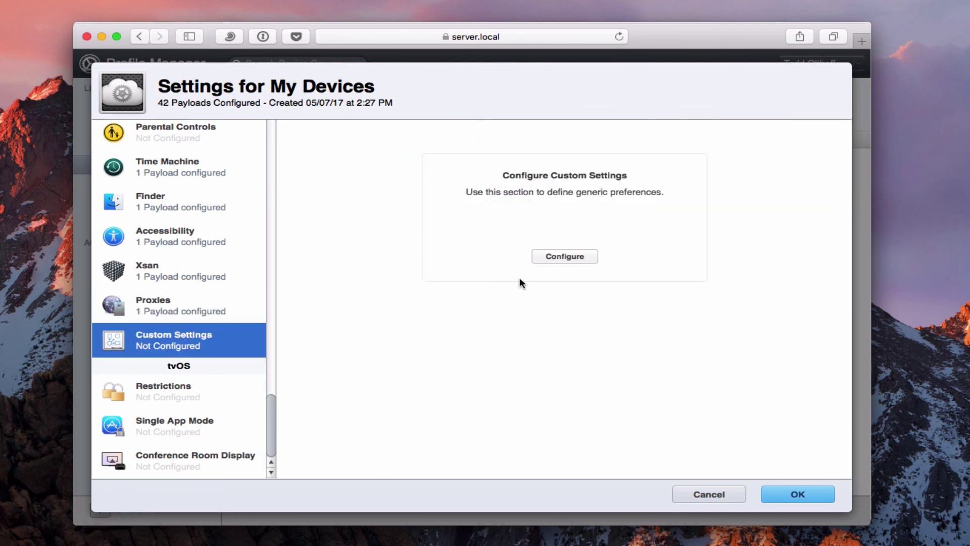
click(552, 256)
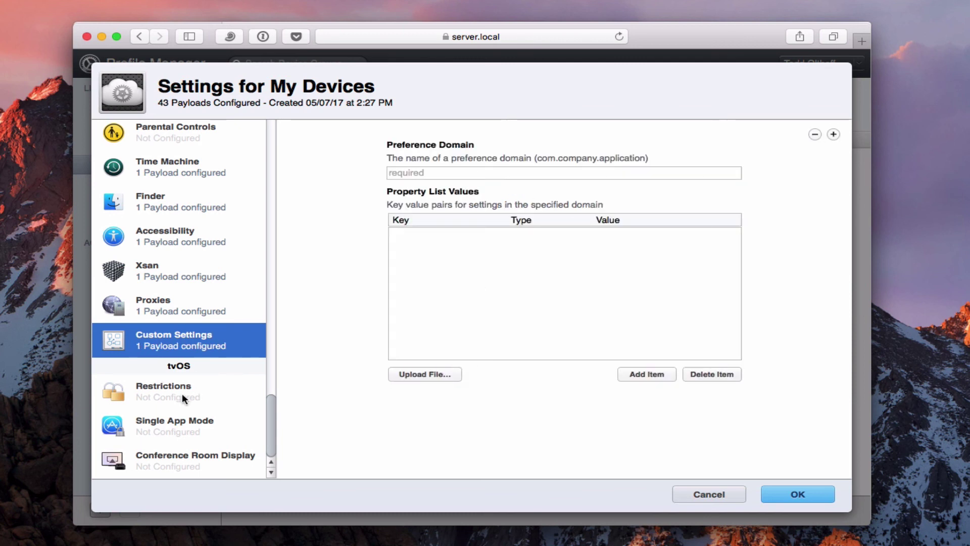
- Add tvOS Restrictions and Single App Mode payloads, leaving no Lock To app chosen
click(154, 391)
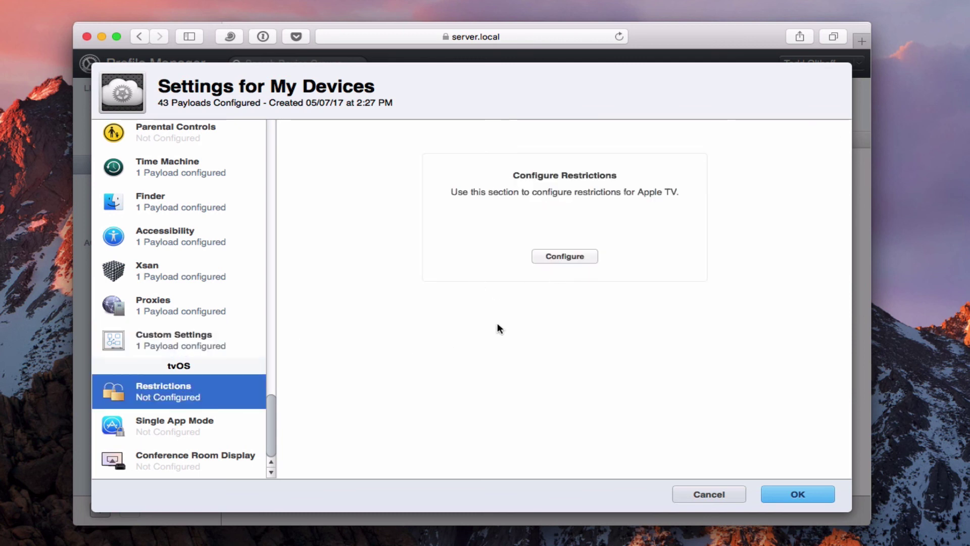
click(568, 254)
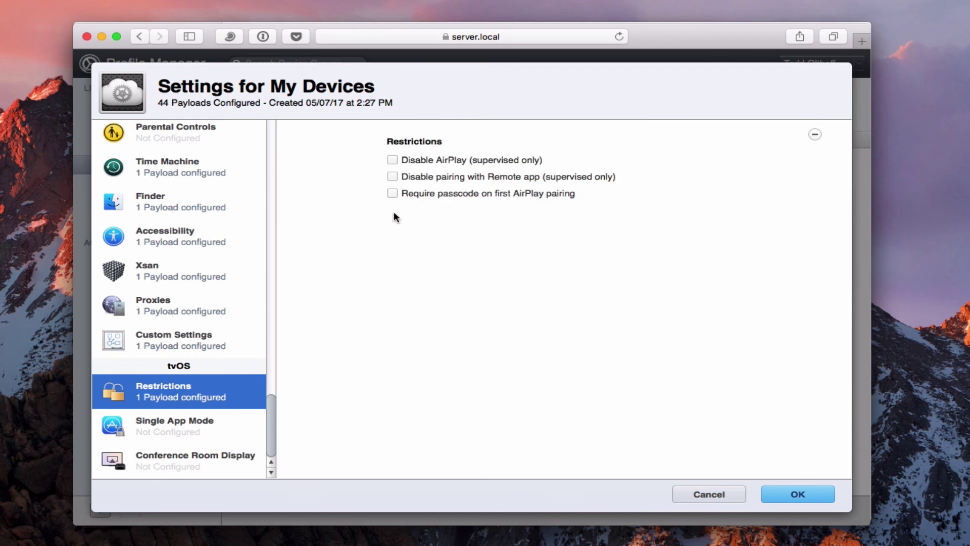
click(150, 427)
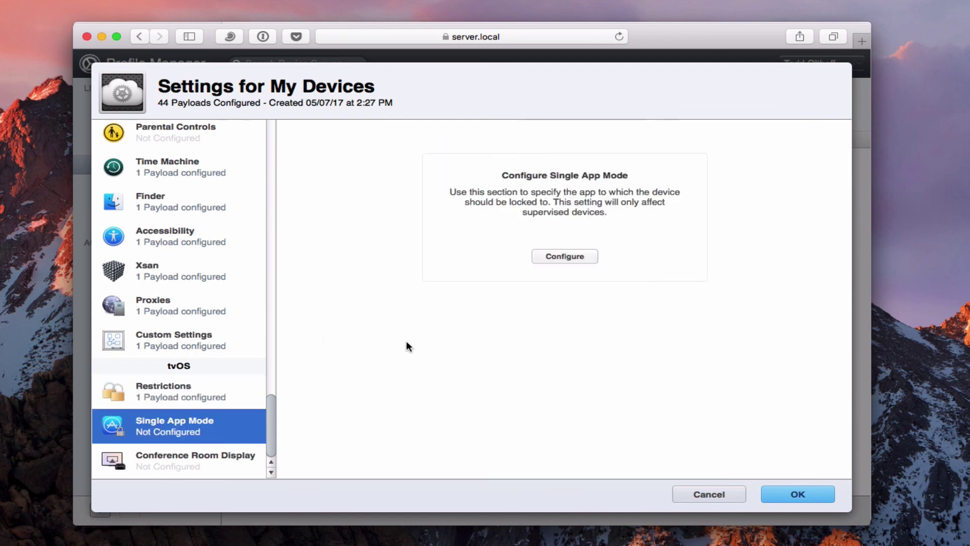
click(569, 255)
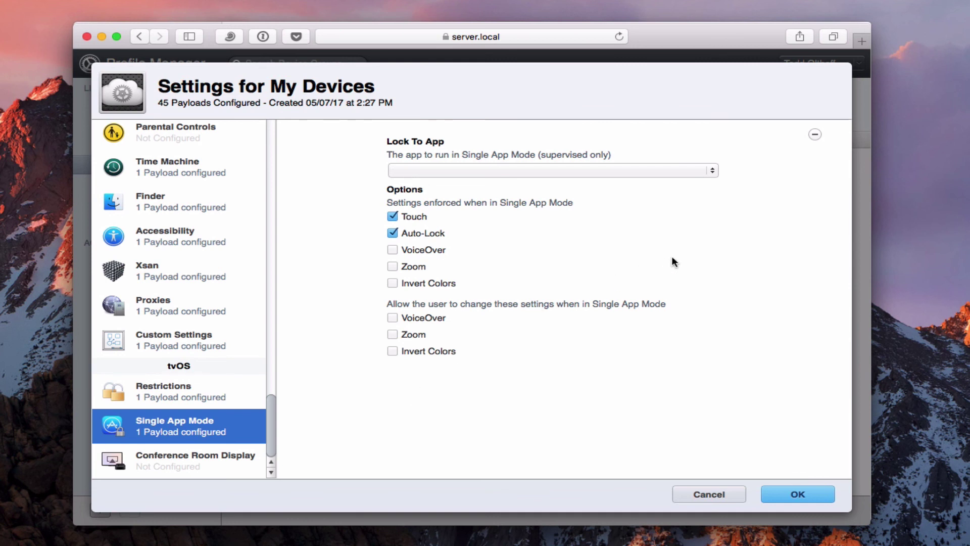
click(714, 172)
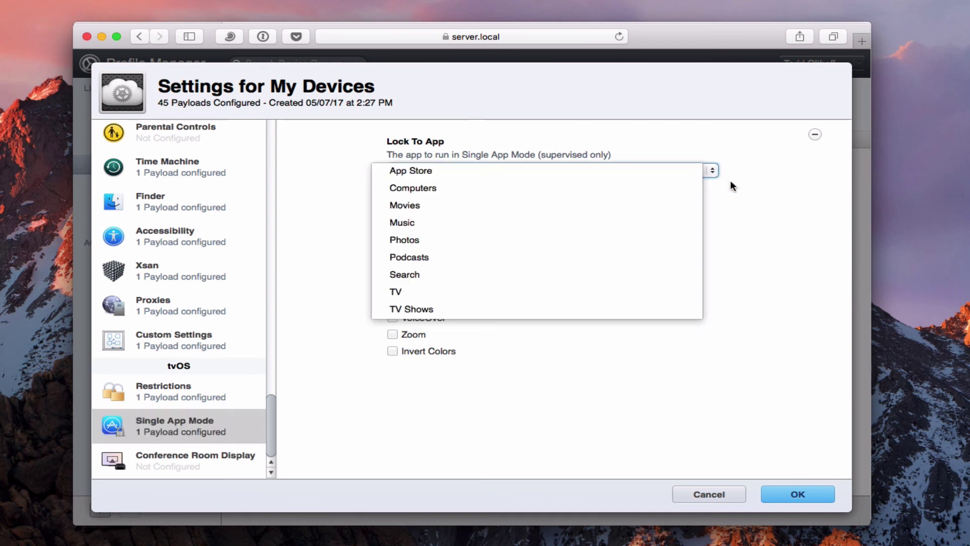
click(722, 211)
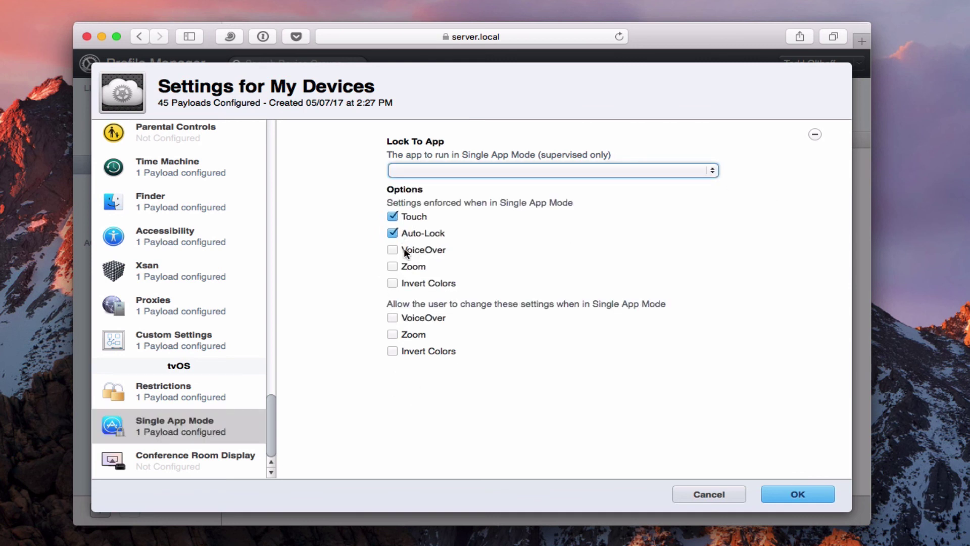
- Add the tvOS Conference Room Display payload, leaving its on-screen message blank
click(173, 458)
click(551, 257)
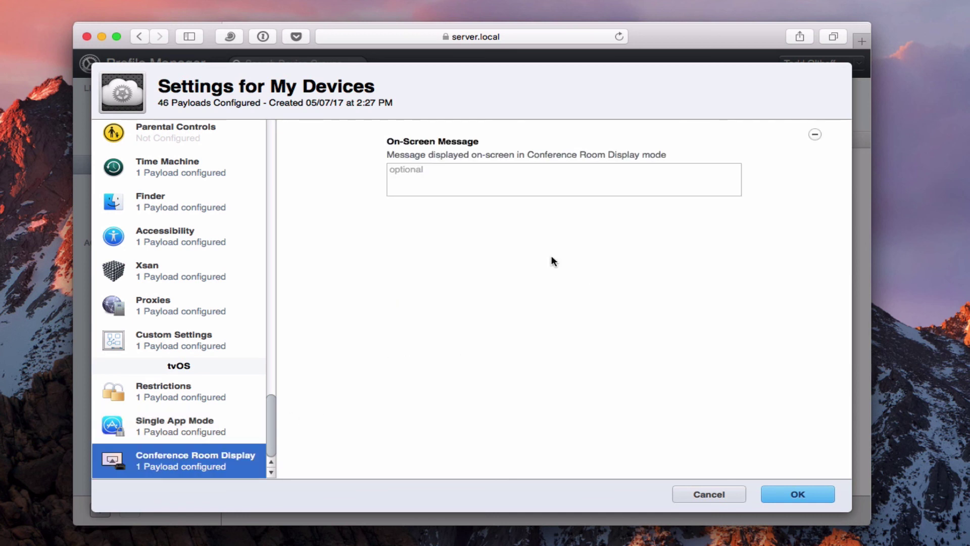